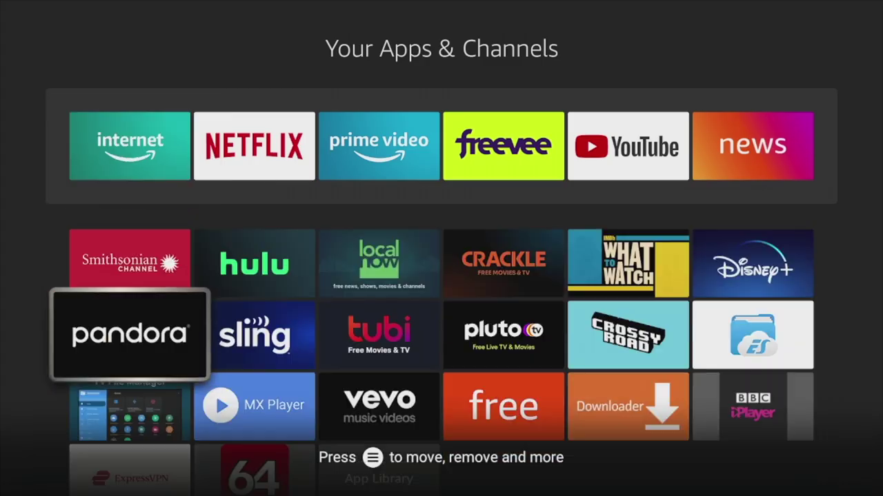
{"action": "key", "text": "Down"}
Open Your Apps & Channels and look over the installed apps grid.
{"action": "key", "text": "Right"}
{"action": "key", "text": "Right"}
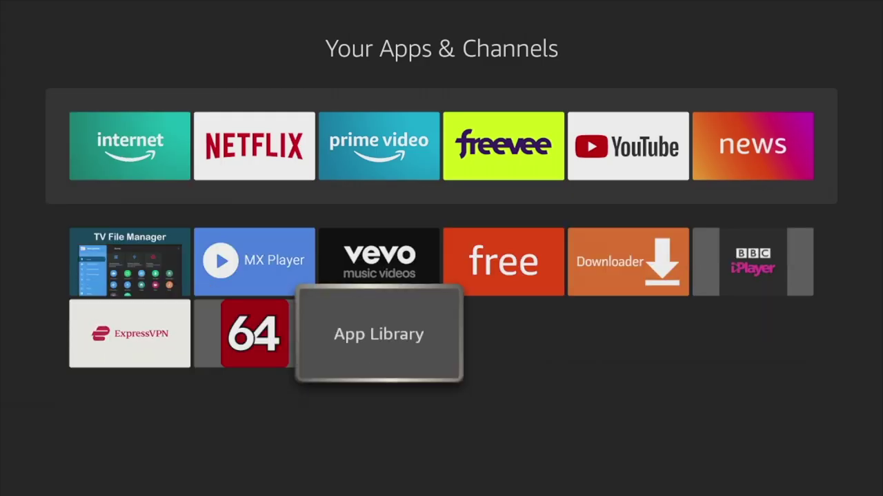
{"action": "key", "text": "Up"}
{"action": "key", "text": "Up"}
{"action": "key", "text": "Up"}
{"action": "key", "text": "Up"}
{"action": "key", "text": "Up"}
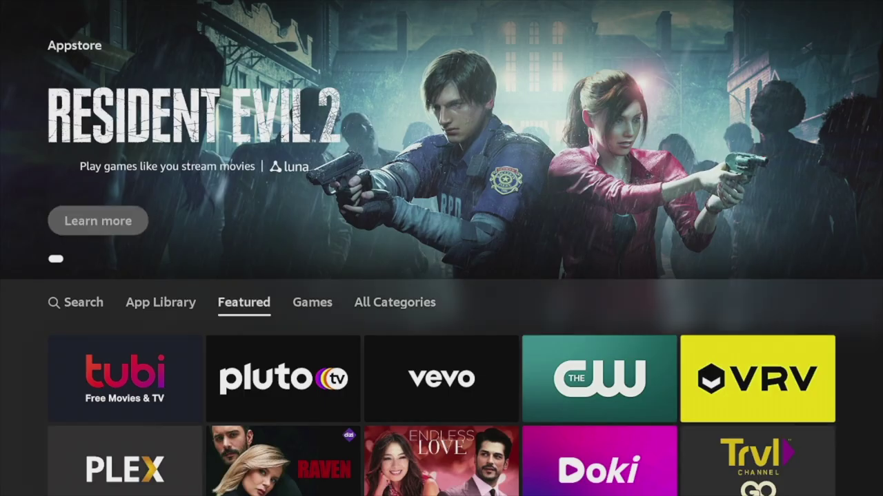
Browse the Appstore's featured rows down to the utilities recommendations.
{"action": "key", "text": "Down"}
{"action": "key", "text": "Down"}
{"action": "key", "text": "Down"}
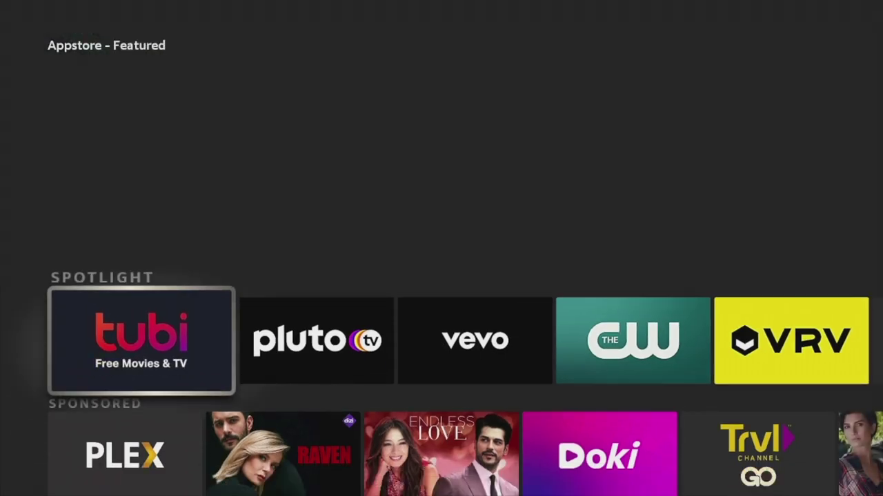
{"action": "key", "text": "Down"}
{"action": "key", "text": "Down"}
{"action": "key", "text": "Down"}
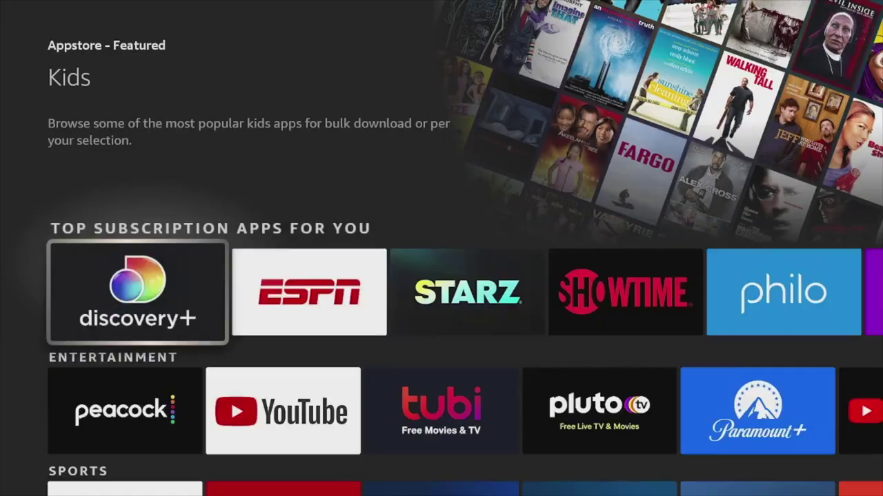
{"action": "key", "text": "Down"}
{"action": "key", "text": "Down"}
{"action": "key", "text": "Down"}
{"action": "key", "text": "Down"}
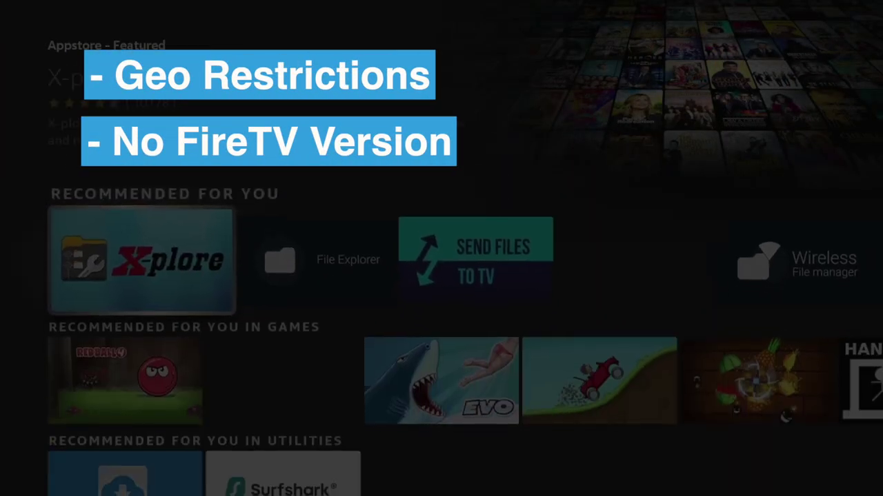
{"action": "key", "text": "Down"}
{"action": "key", "text": "Down"}
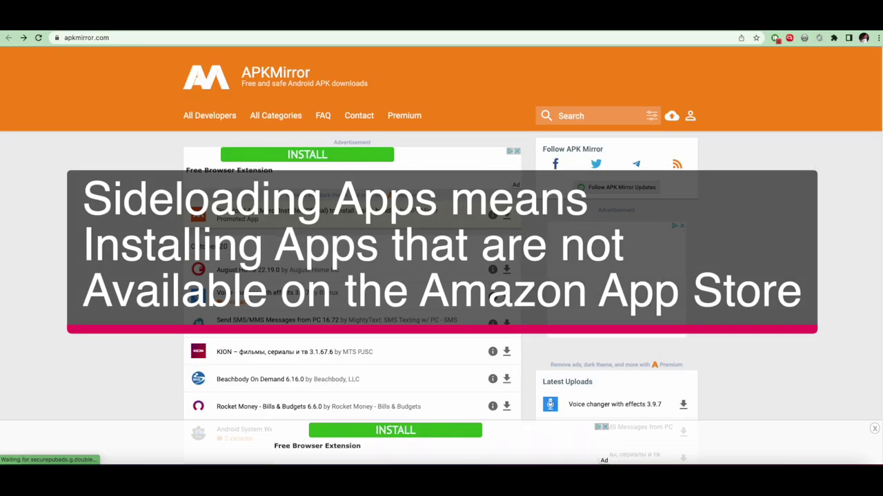
Scroll through APKMirror, then APKPure's Editor's Choice list down to its page numbers and footer.
{"action": "scroll", "coordinate": [441, 275], "scroll_direction": "down", "scroll_amount": 4}
{"action": "scroll", "coordinate": [442, 255], "scroll_direction": "down", "scroll_amount": 5}
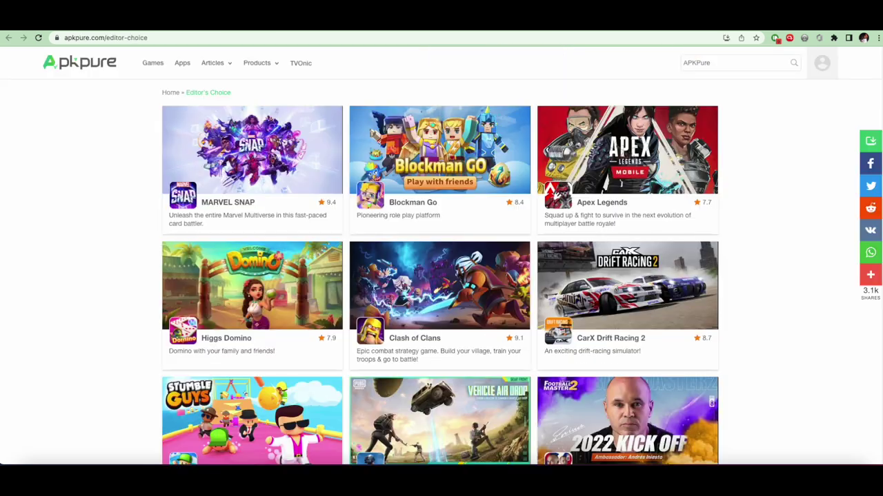
{"action": "scroll", "coordinate": [442, 276], "scroll_direction": "down", "scroll_amount": 3}
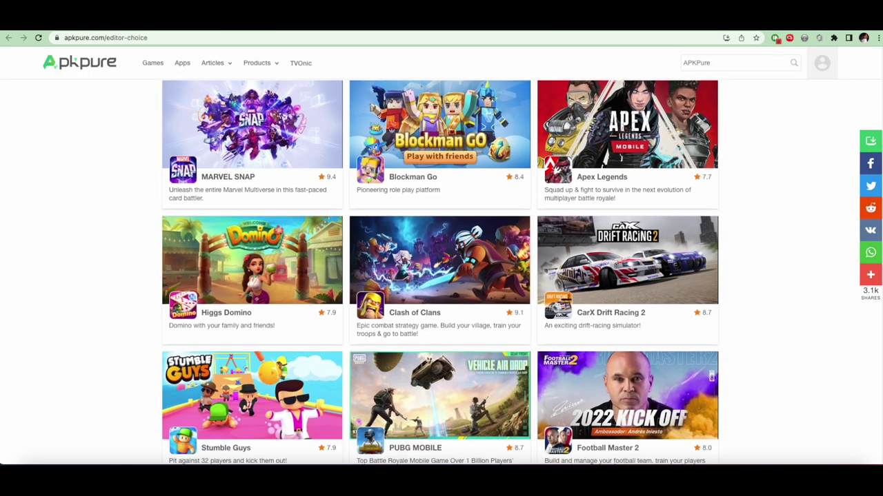
{"action": "scroll", "coordinate": [441, 275], "scroll_direction": "down", "scroll_amount": 1}
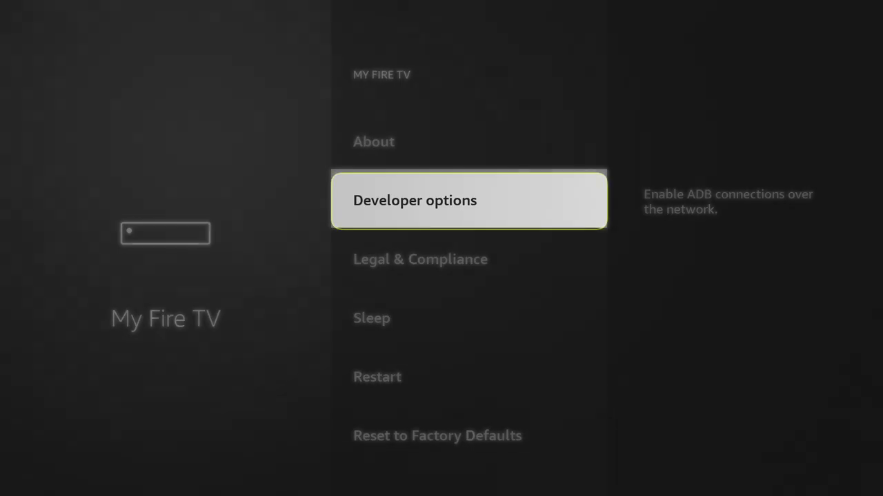
{"action": "key", "text": "Return"}
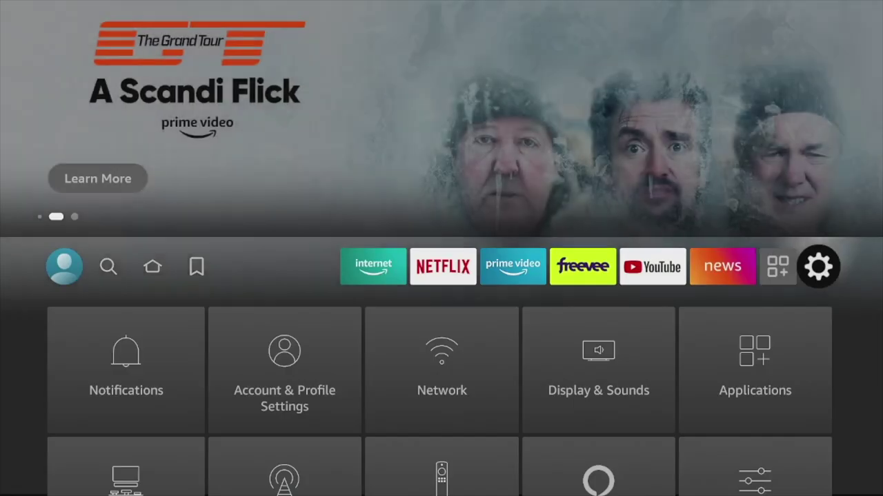
In My Fire TV > About, press the Fire TV Stick entry repeatedly to unlock developer mode.
{"action": "key", "text": "Down"}
{"action": "key", "text": "Return"}
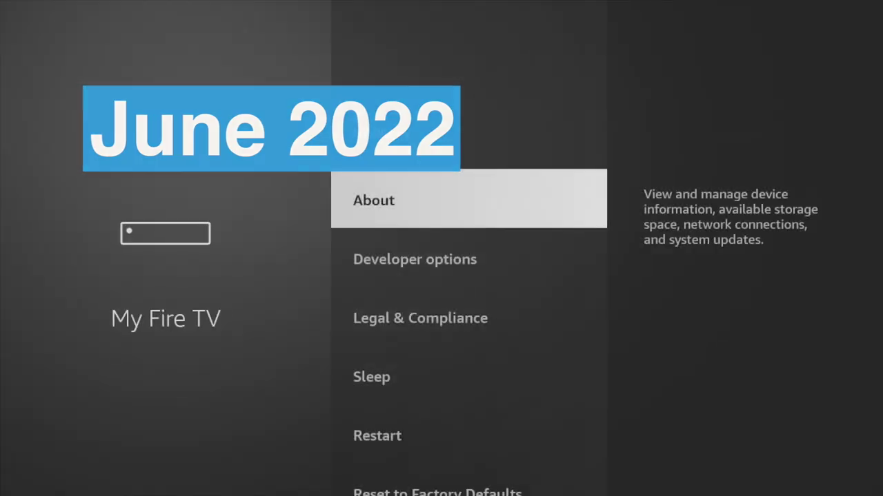
{"action": "key", "text": "Down"}
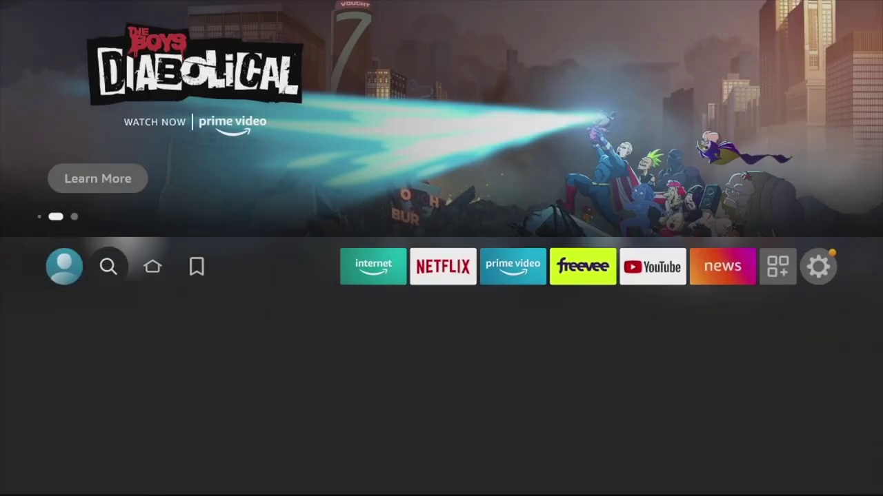
{"action": "key", "text": "Right"}
{"action": "key", "text": "Right"}
{"action": "key", "text": "Right"}
{"action": "key", "text": "Right"}
{"action": "key", "text": "Right"}
{"action": "key", "text": "Right"}
{"action": "key", "text": "Right"}
{"action": "key", "text": "Right"}
{"action": "key", "text": "Right"}
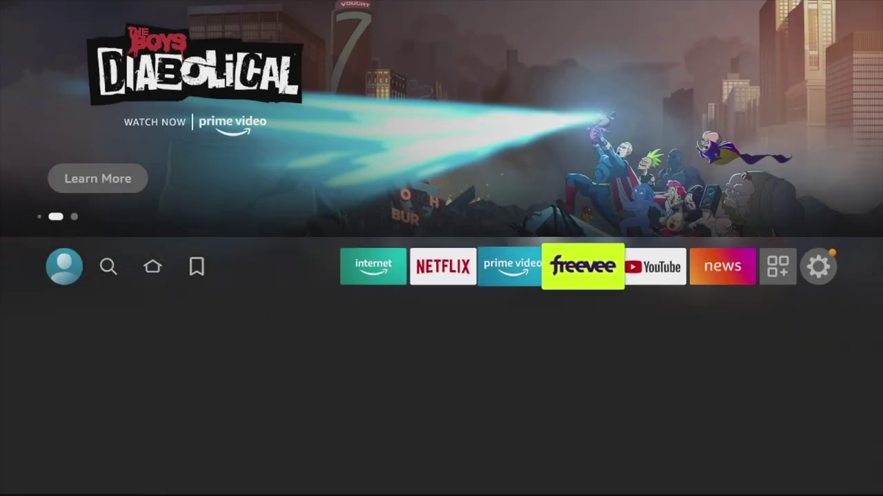
{"action": "key", "text": "Down"}
{"action": "key", "text": "Down"}
{"action": "key", "text": "Down"}
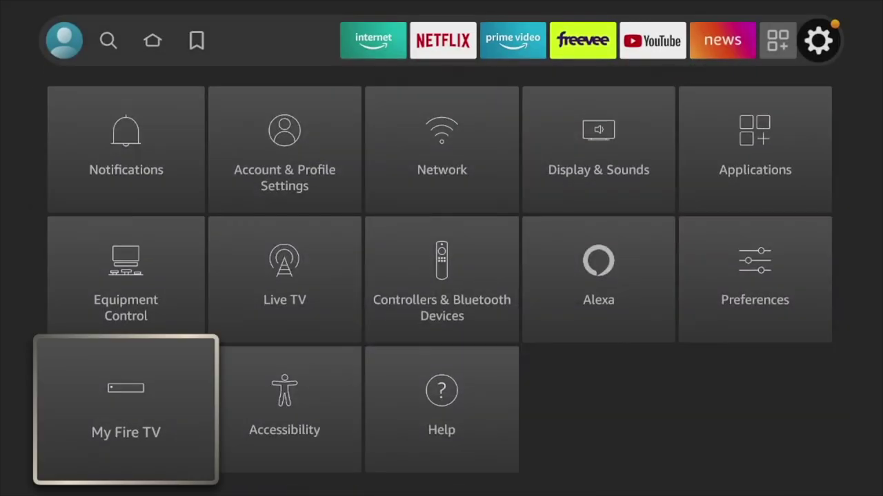
{"action": "key", "text": "Return"}
{"action": "key", "text": "Return"}
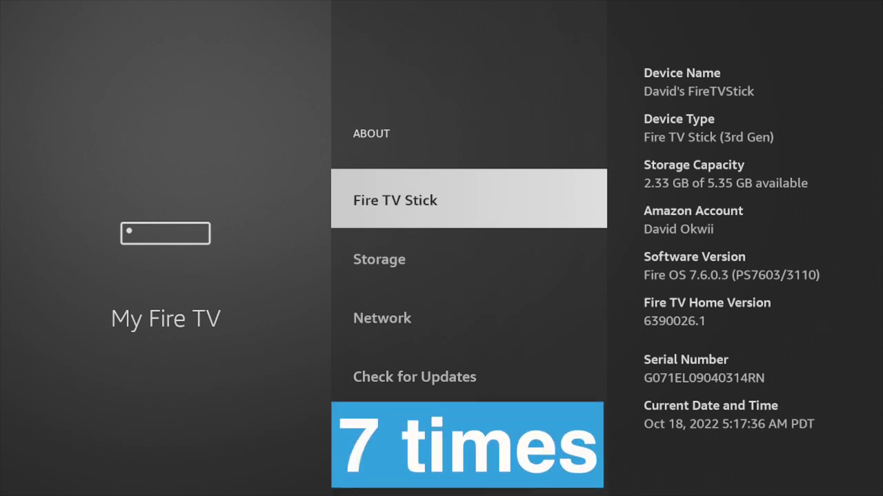
{"action": "key", "text": "Return"}
{"action": "key", "text": "Return"}
{"action": "key", "text": "Return"}
{"action": "key", "text": "Return"}
{"action": "key", "text": "Return"}
{"action": "key", "text": "Return"}
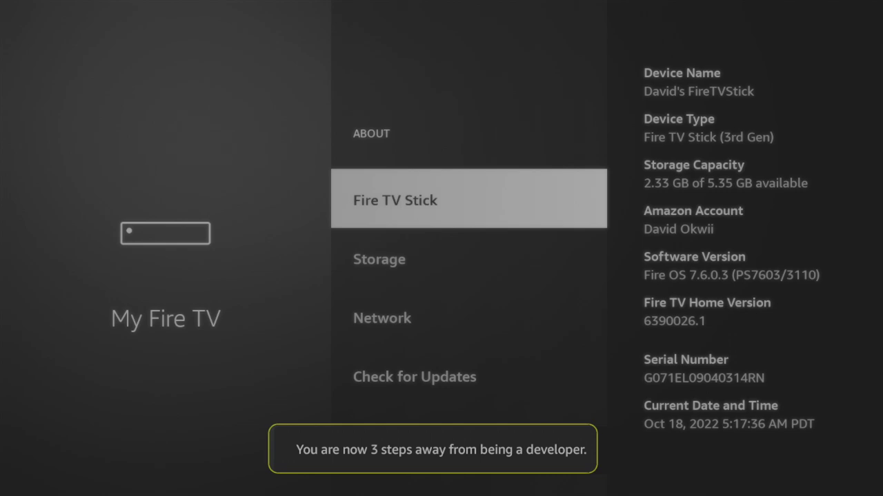
{"action": "key", "text": "Return"}
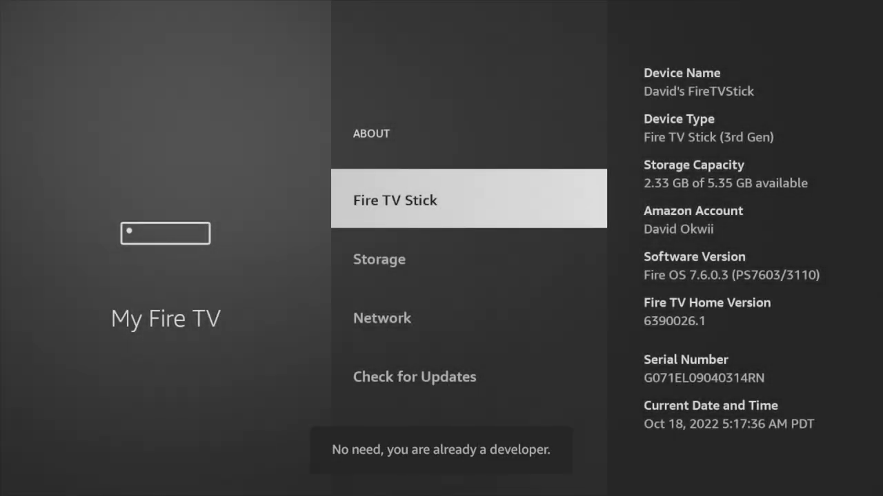
Back out to My Fire TV, enter Developer options and switch ADB debugging ON.
{"action": "key", "text": "Escape"}
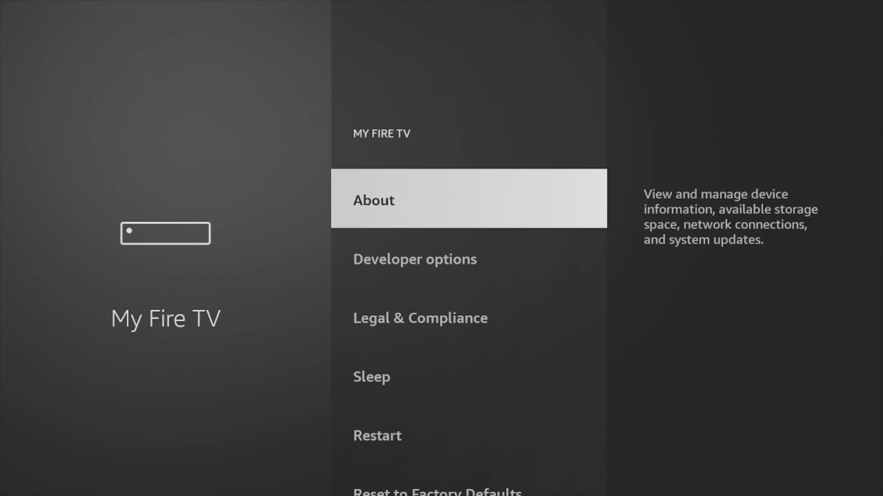
{"action": "key", "text": "Down"}
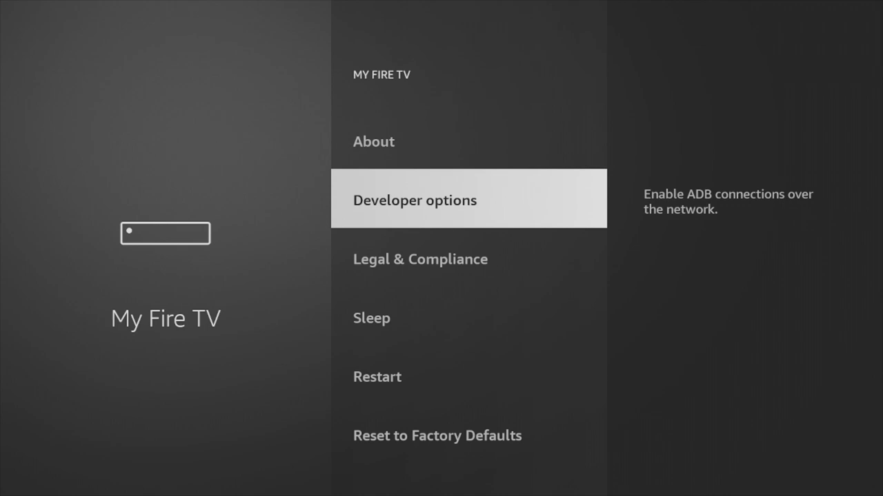
{"action": "key", "text": "Return"}
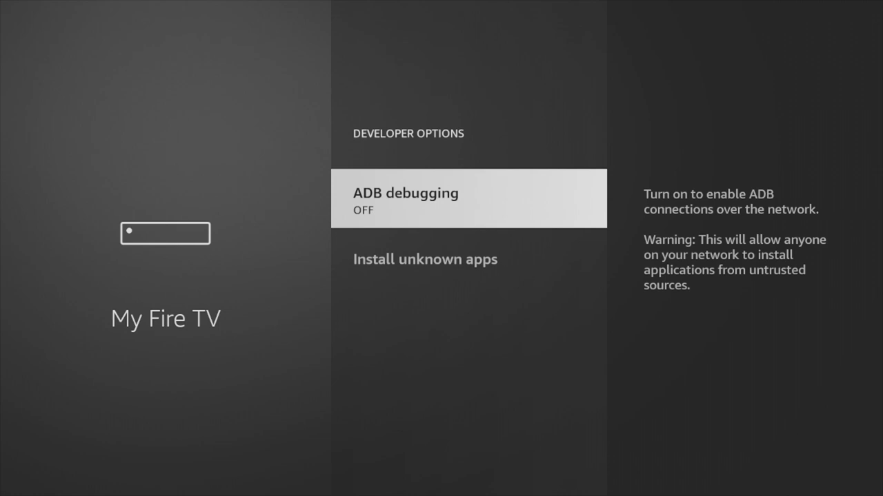
{"action": "key", "text": "Return"}
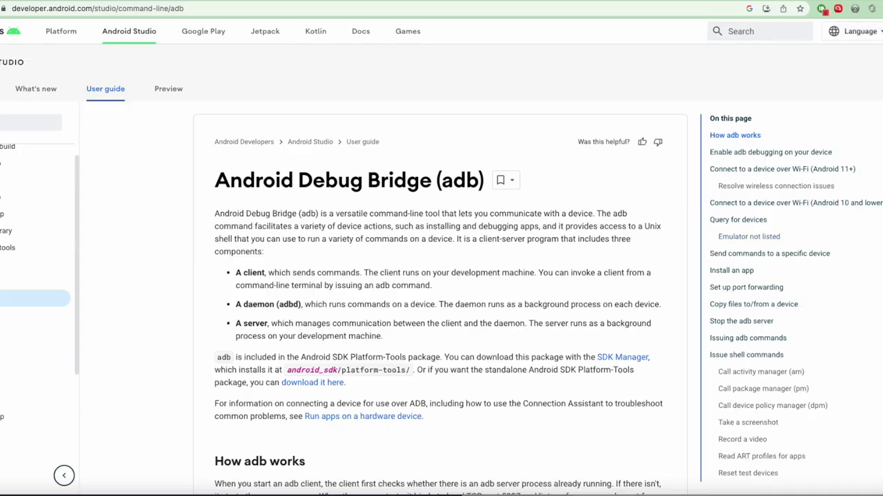
Scroll the developer.android.com adb page to 'Enable adb debugging on your device'.
{"action": "scroll", "coordinate": [441, 276], "scroll_direction": "down", "scroll_amount": 5}
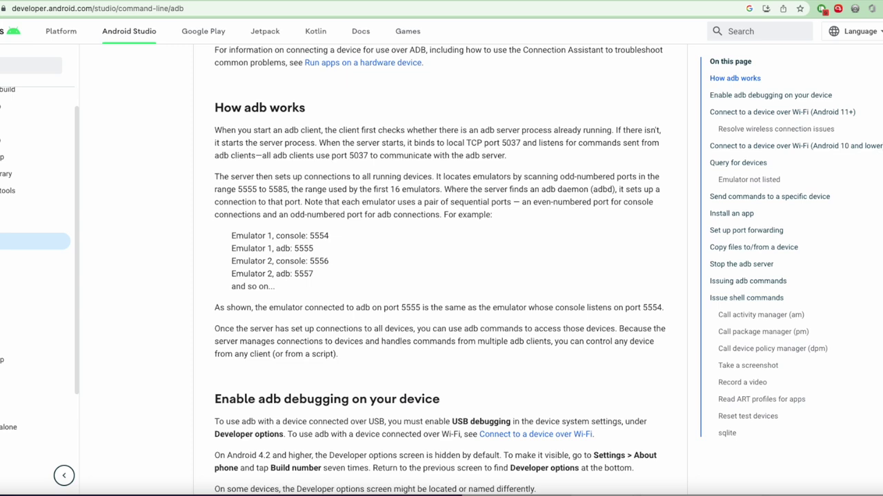
{"action": "scroll", "coordinate": [441, 276], "scroll_direction": "down", "scroll_amount": 1}
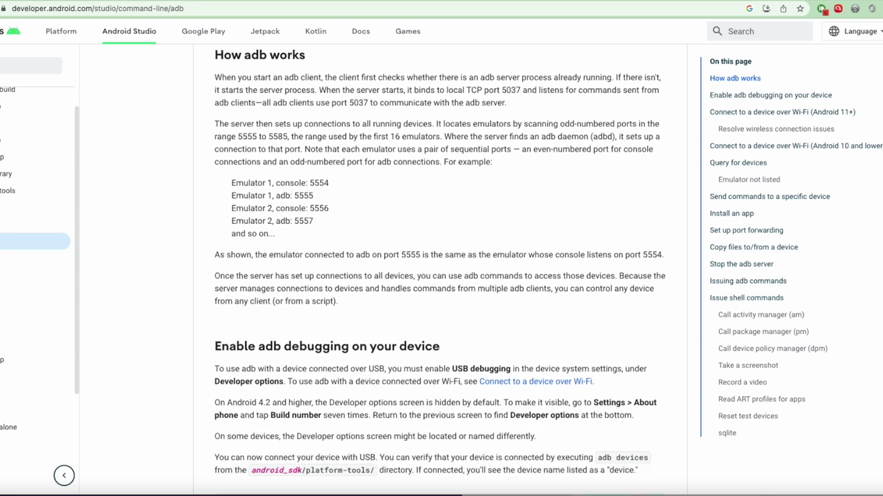
{"action": "scroll", "coordinate": [441, 276], "scroll_direction": "down", "scroll_amount": 4}
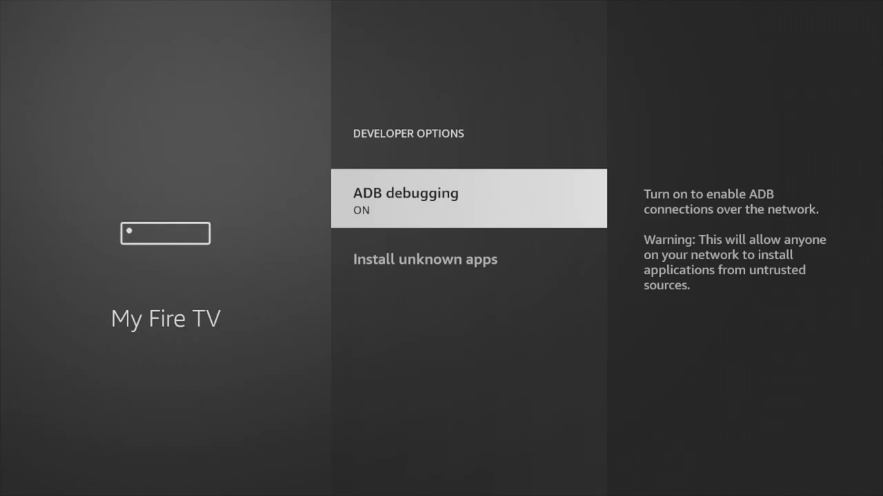
In Developer options, open Install unknown apps and review which apps are allowed.
{"action": "key", "text": "Down"}
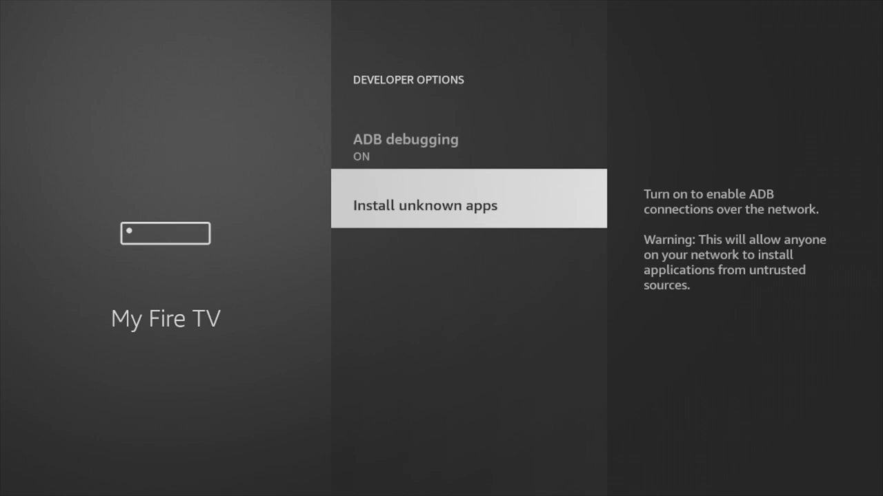
{"action": "key", "text": "Return"}
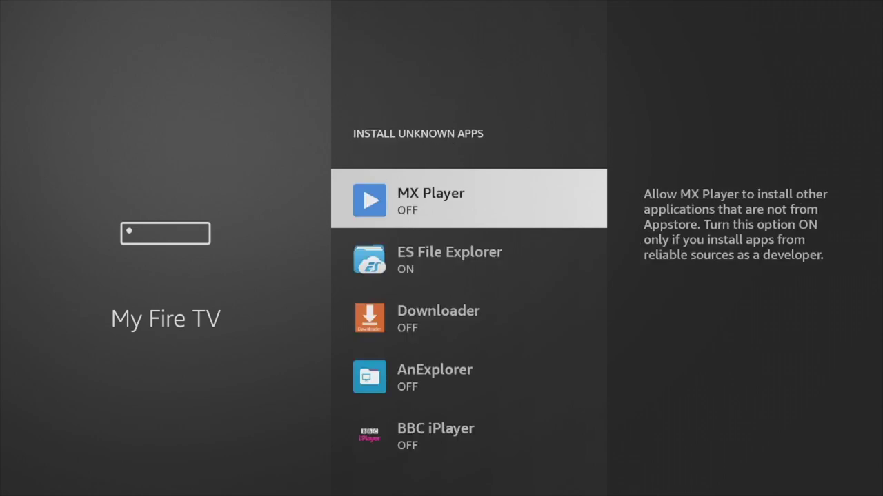
{"action": "key", "text": "Down"}
{"action": "key", "text": "Down"}
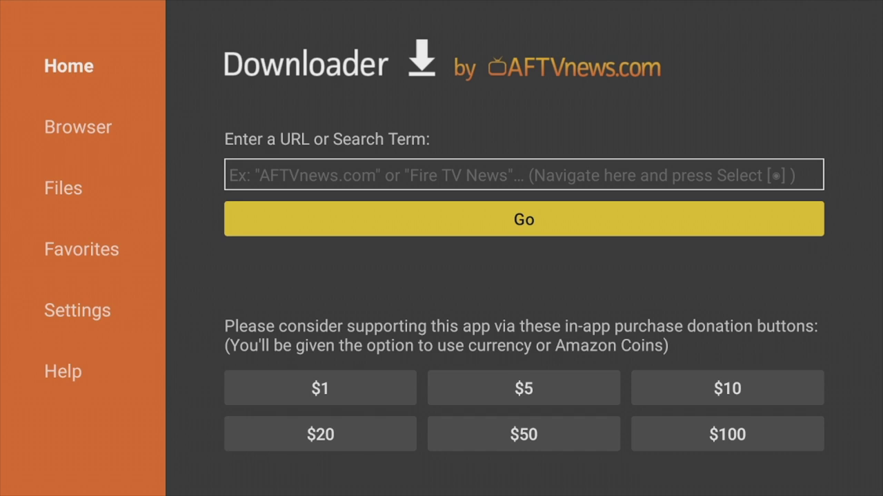
Move through Downloader and confirm INSTALL on the BBC iPlayer prompt.
{"action": "key", "text": "Up"}
{"action": "key", "text": "Left"}
{"action": "key", "text": "Up"}
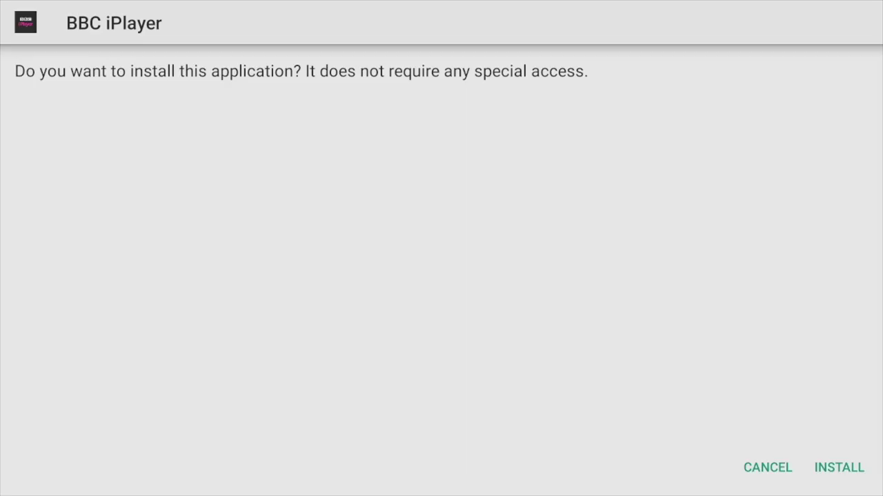
{"action": "key", "text": "Down"}
{"action": "key", "text": "Right"}
{"action": "key", "text": "Return"}
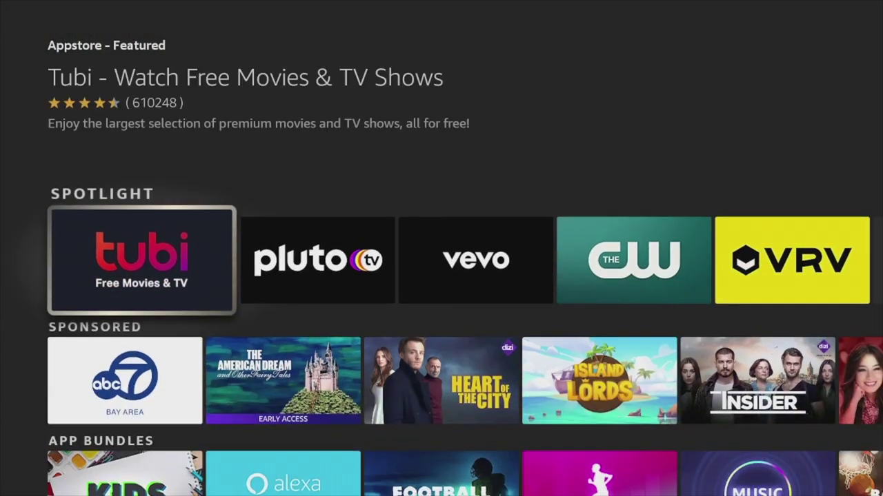
Back out of the Appstore to the Find screen.
{"action": "key", "text": "Up"}
{"action": "key", "text": "Up"}
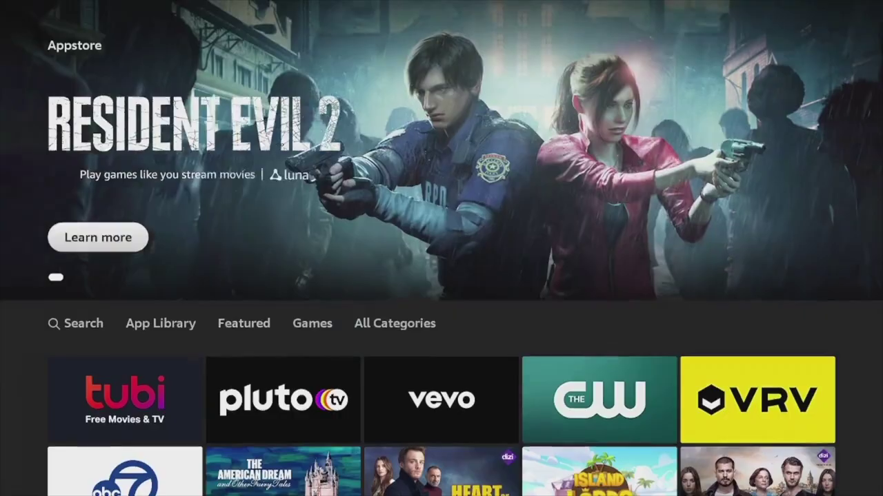
{"action": "key", "text": "Escape"}
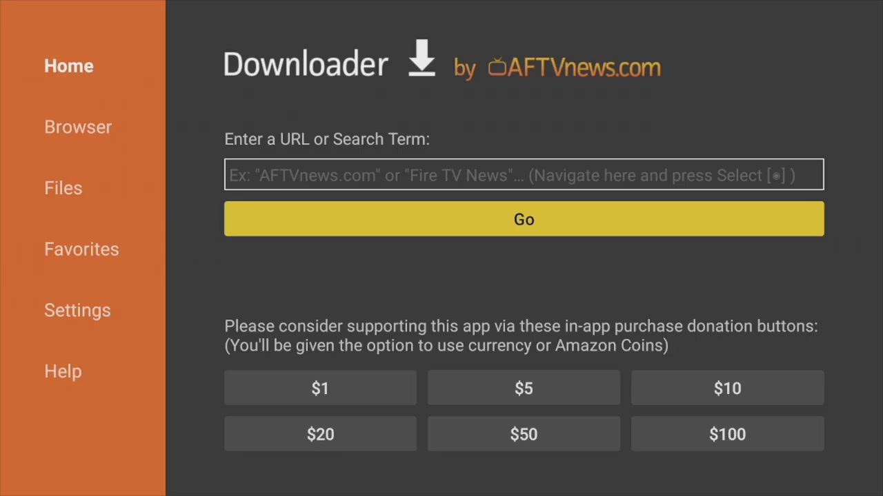
{"action": "key", "text": "Up"}
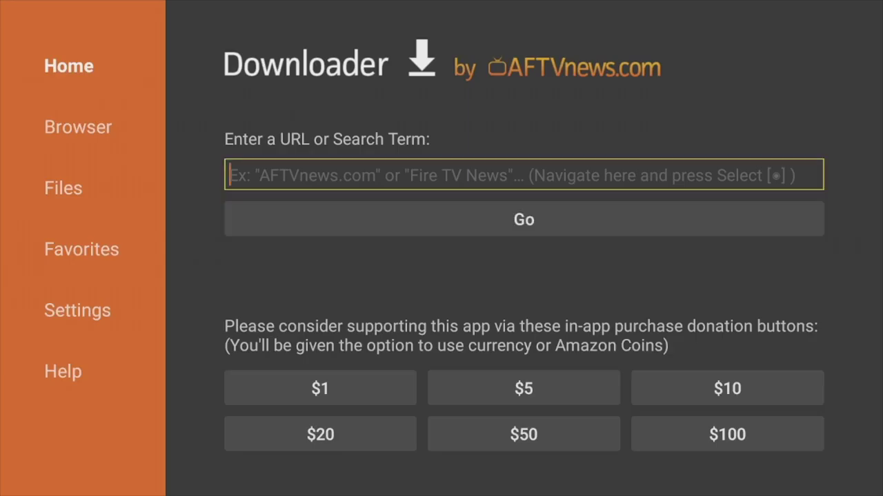
{"action": "key", "text": "Left"}
{"action": "key", "text": "Up"}
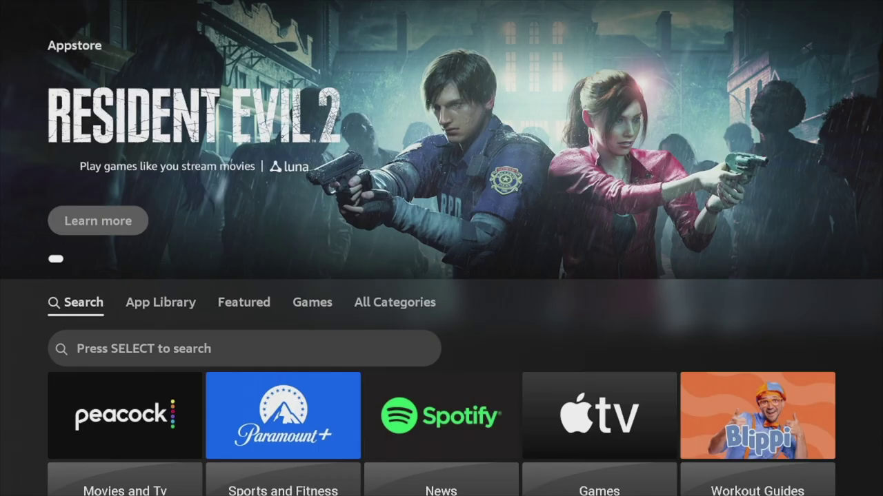
Search the Appstore for 'Do', pick Downloader and get the app.
{"action": "key", "text": "Down"}
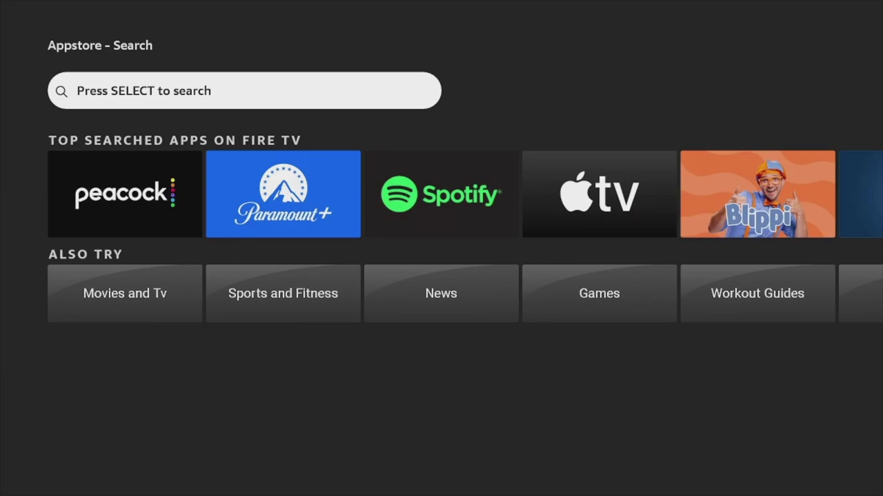
{"action": "key", "text": "Return"}
{"action": "type", "text": "D"}
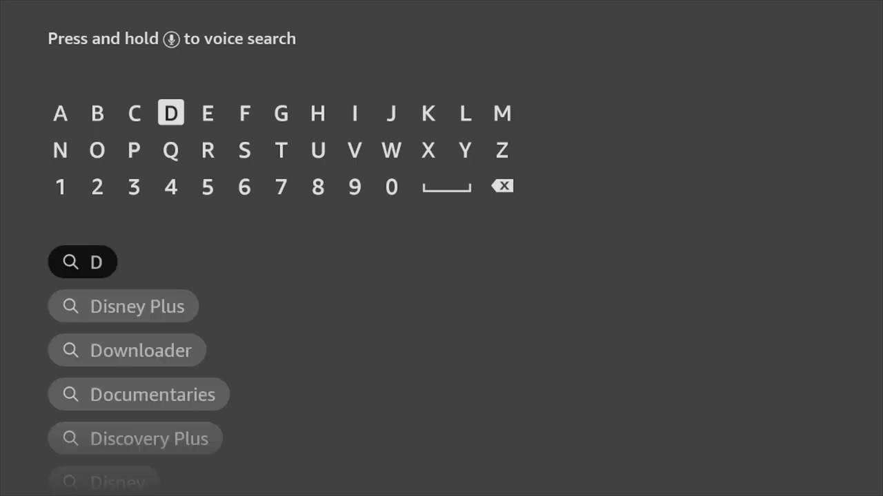
{"action": "key", "text": "Down"}
{"action": "key", "text": "Left"}
{"action": "key", "text": "Left"}
{"action": "type", "text": "o"}
{"action": "key", "text": "Down"}
{"action": "key", "text": "Down"}
{"action": "key", "text": "Down"}
{"action": "key", "text": "Return"}
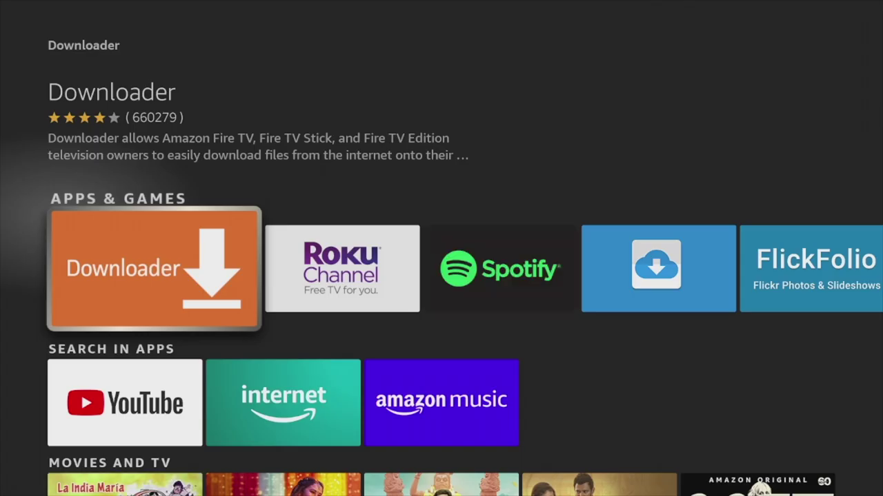
{"action": "key", "text": "Return"}
{"action": "key", "text": "Return"}
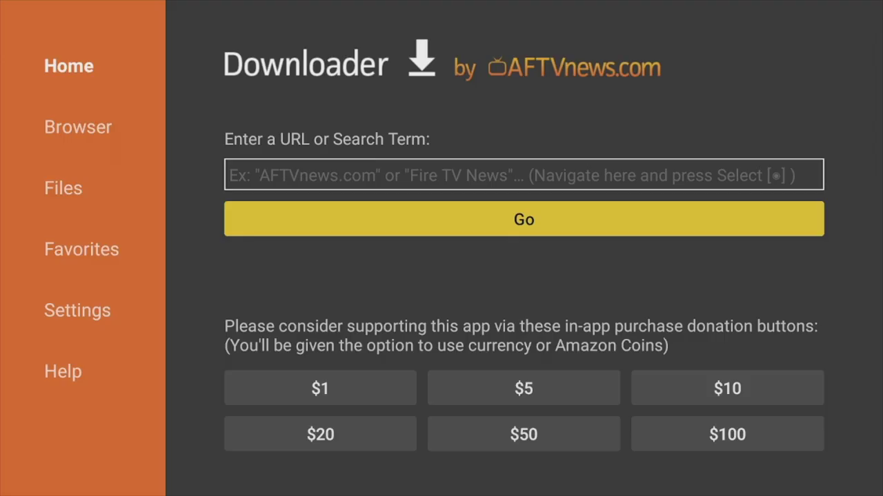
Open Downloader and move to its built-in web browser section.
{"action": "key", "text": "Up"}
{"action": "key", "text": "Left"}
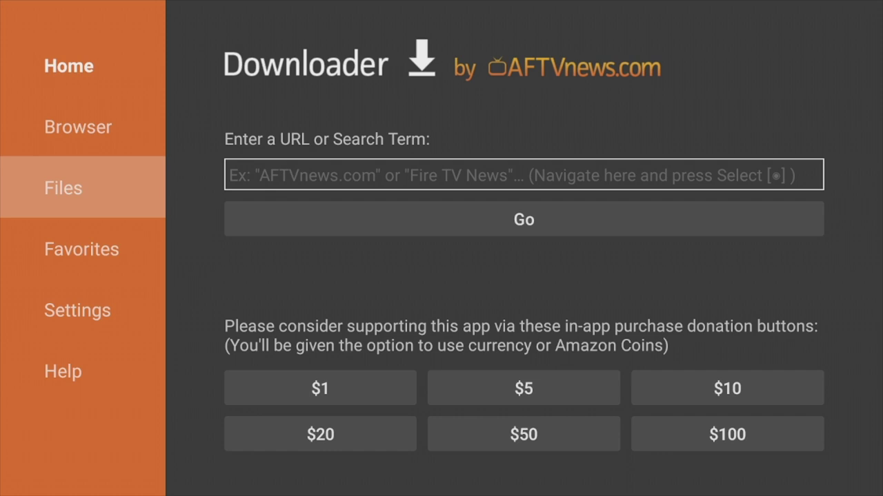
{"action": "key", "text": "Up"}
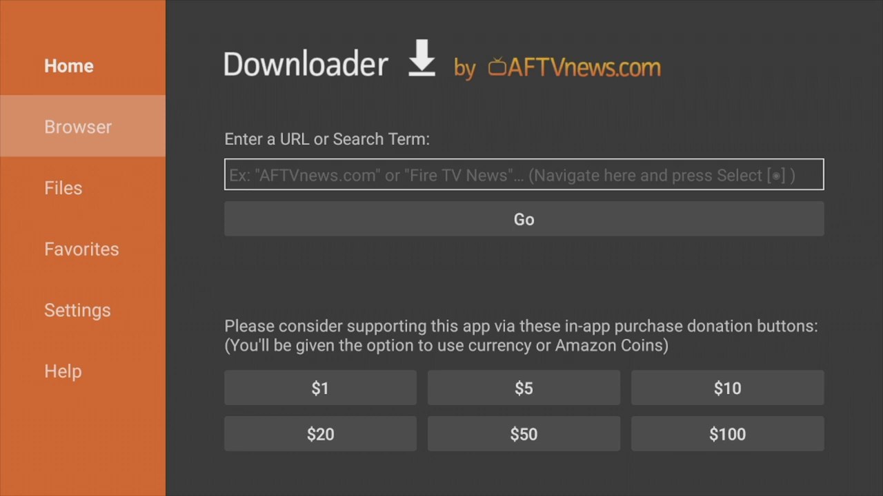
{"action": "key", "text": "Return"}
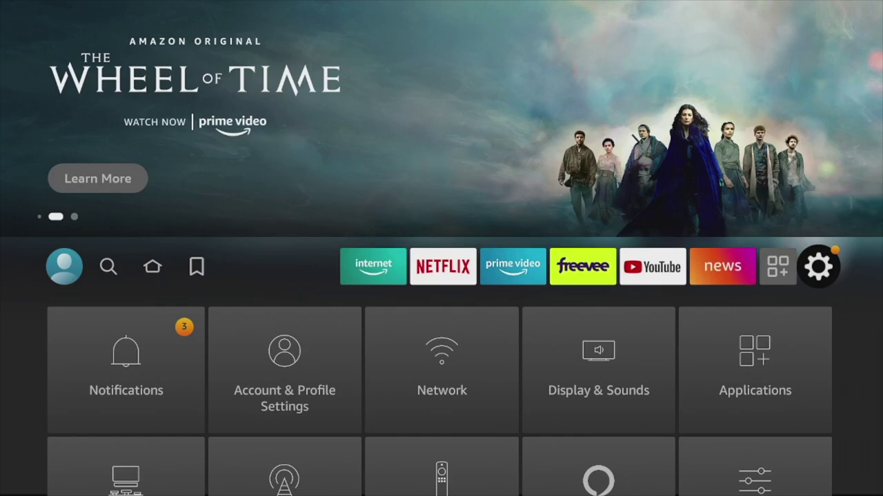
Under My Fire TV > Developer options > Install unknown apps, switch Downloader to ON.
{"action": "key", "text": "Down"}
{"action": "key", "text": "Down"}
{"action": "key", "text": "Down"}
{"action": "key", "text": "Return"}
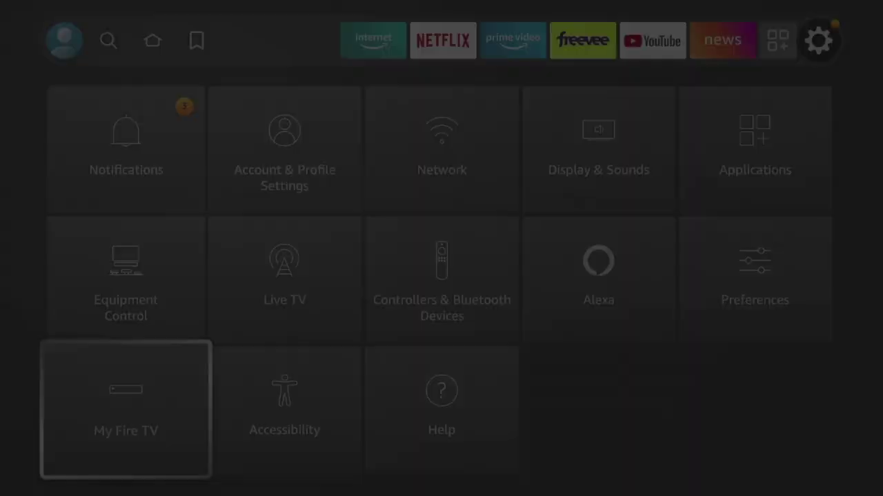
{"action": "key", "text": "Down"}
{"action": "key", "text": "Return"}
{"action": "key", "text": "Down"}
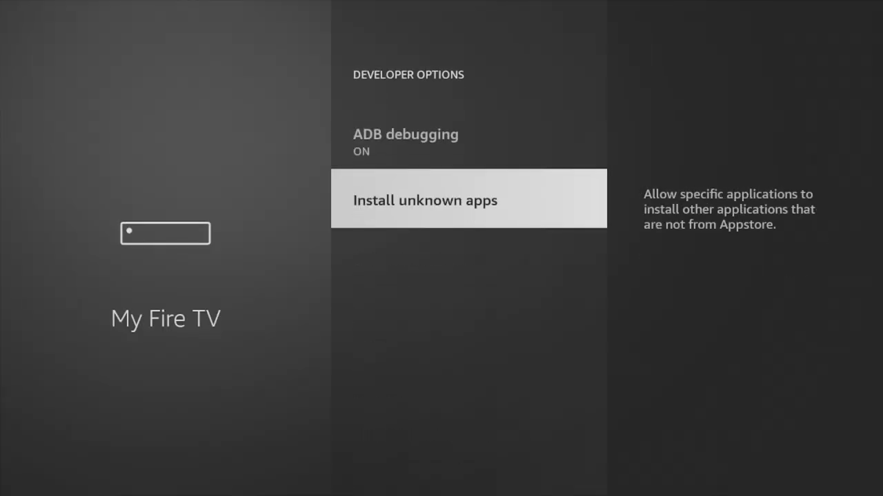
{"action": "key", "text": "Return"}
{"action": "key", "text": "Down"}
{"action": "key", "text": "Down"}
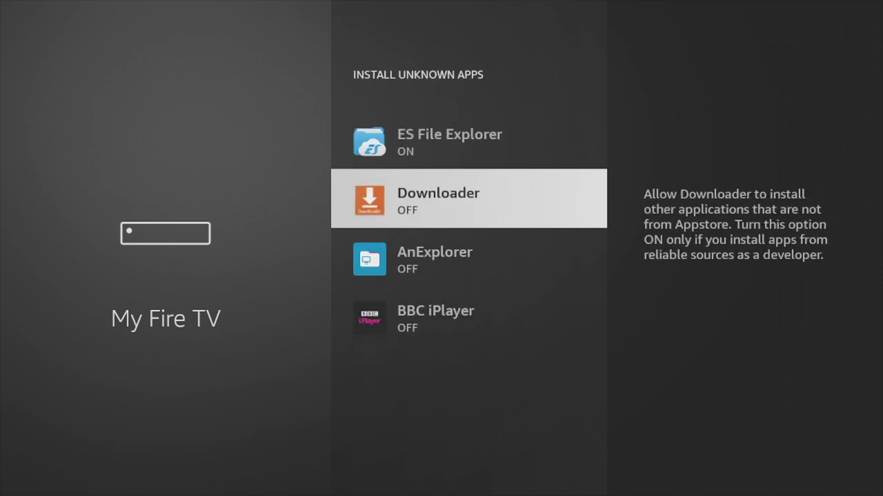
{"action": "key", "text": "Return"}
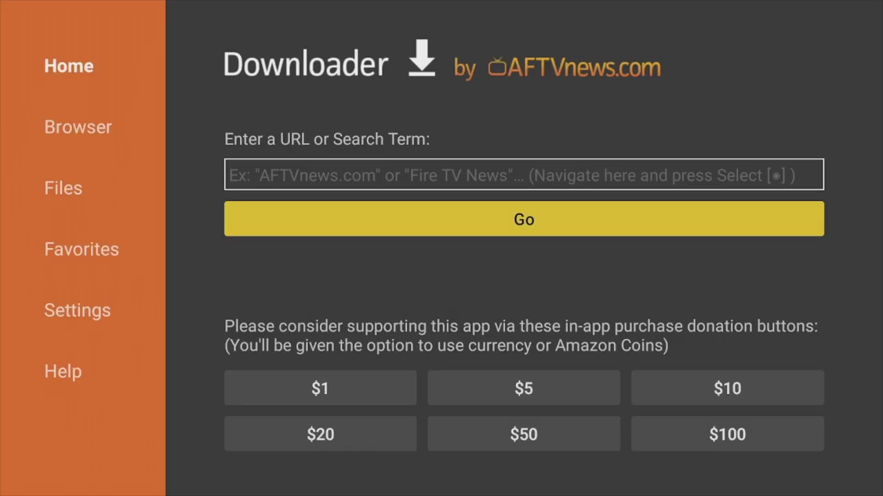
Focus Downloader's URL box and bring up the on-screen keyboard.
{"action": "key", "text": "Up"}
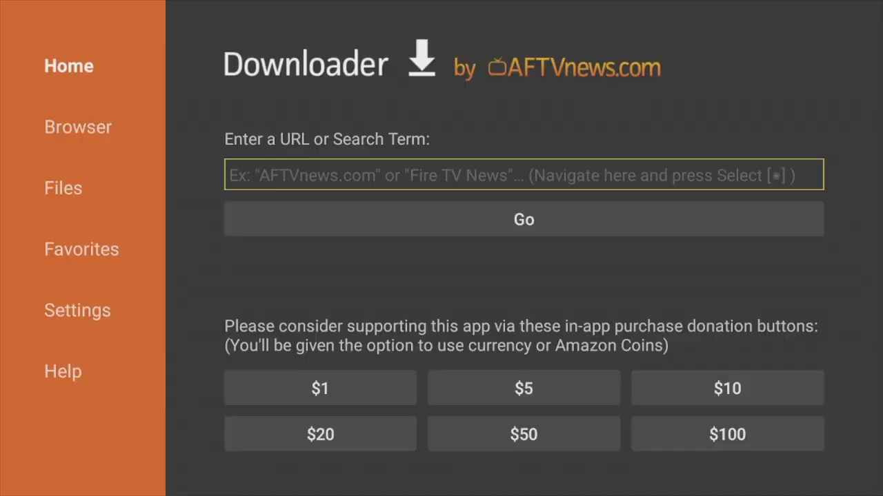
{"action": "key", "text": "Return"}
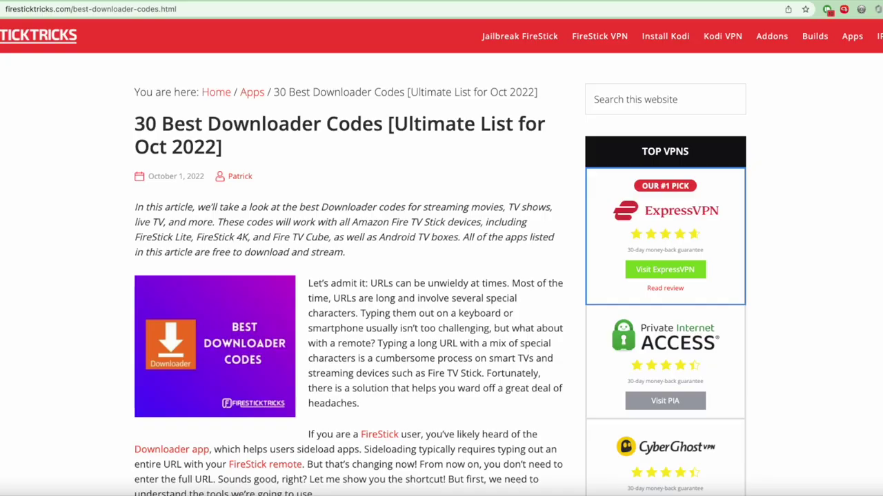
Scroll the FireStickTricks Downloader codes article to BBC iPlayer's code 64613.
{"action": "scroll", "coordinate": [441, 276], "scroll_direction": "down", "scroll_amount": 5}
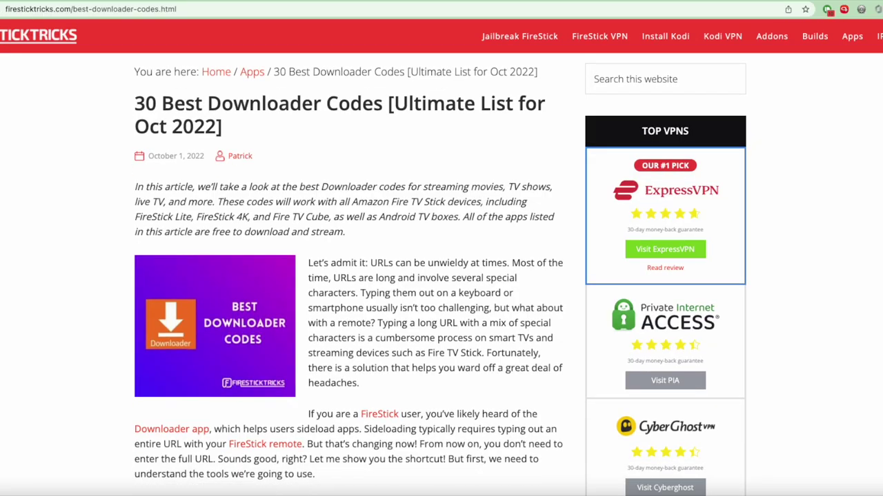
{"action": "scroll", "coordinate": [442, 276], "scroll_direction": "down", "scroll_amount": 6}
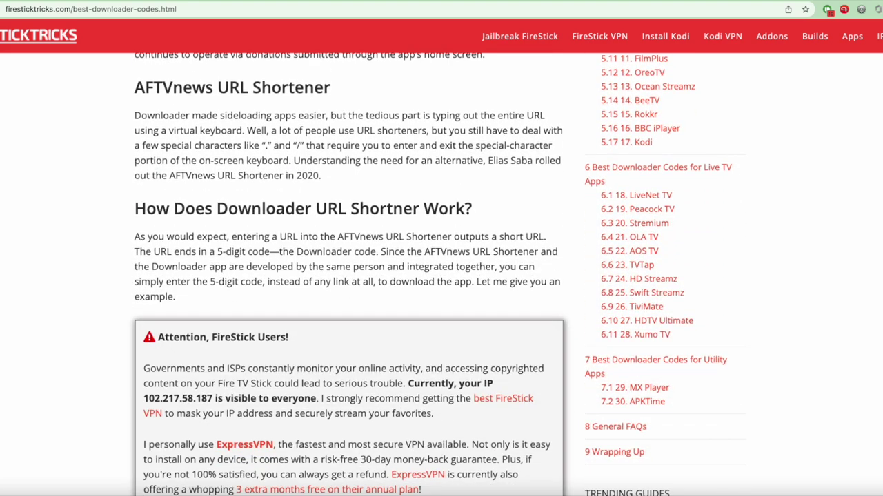
{"action": "scroll", "coordinate": [441, 276], "scroll_direction": "down", "scroll_amount": 12}
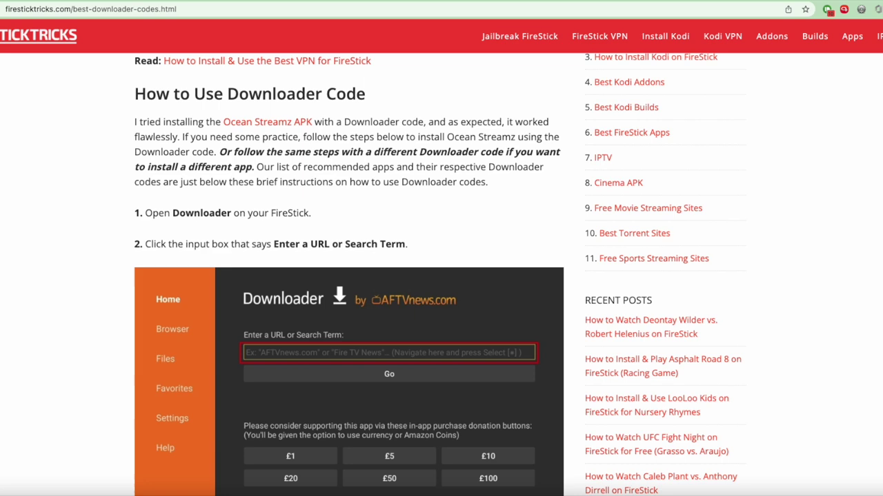
{"action": "scroll", "coordinate": [441, 275], "scroll_direction": "down", "scroll_amount": 15}
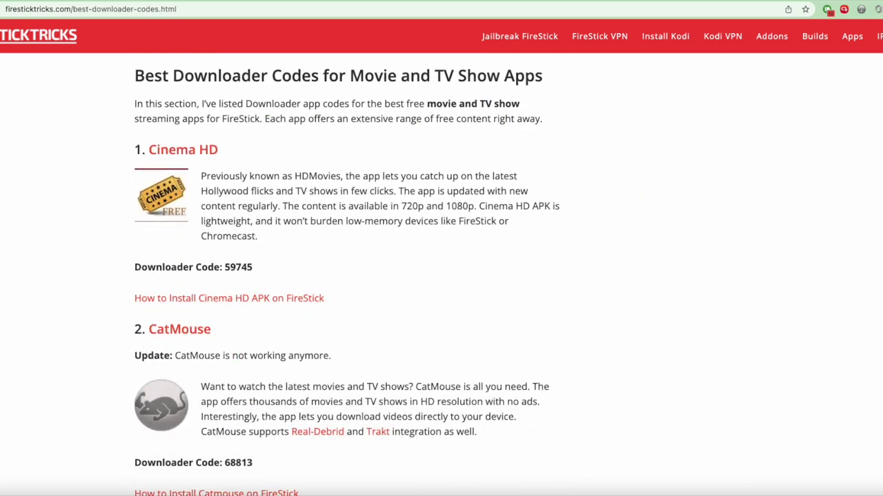
{"action": "scroll", "coordinate": [441, 276], "scroll_direction": "down", "scroll_amount": 20}
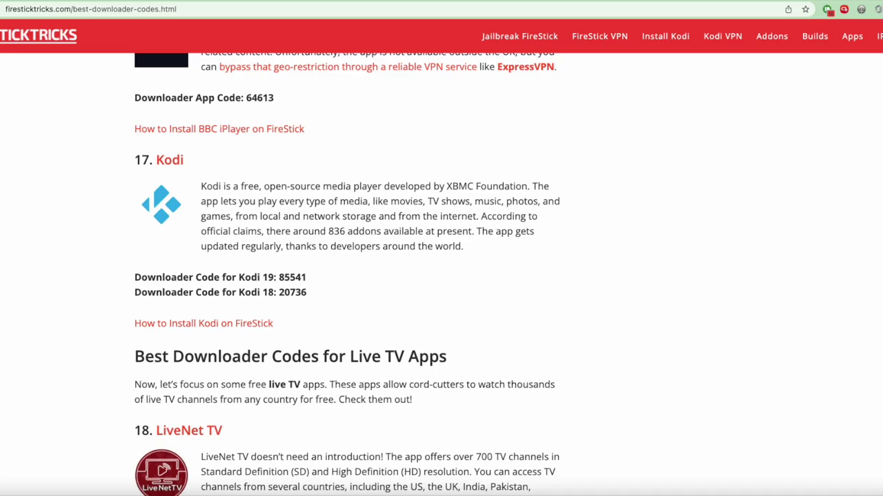
Enter code 64613 in Downloader and download the BBC iPlayer package.
{"action": "type", "text": "64"}
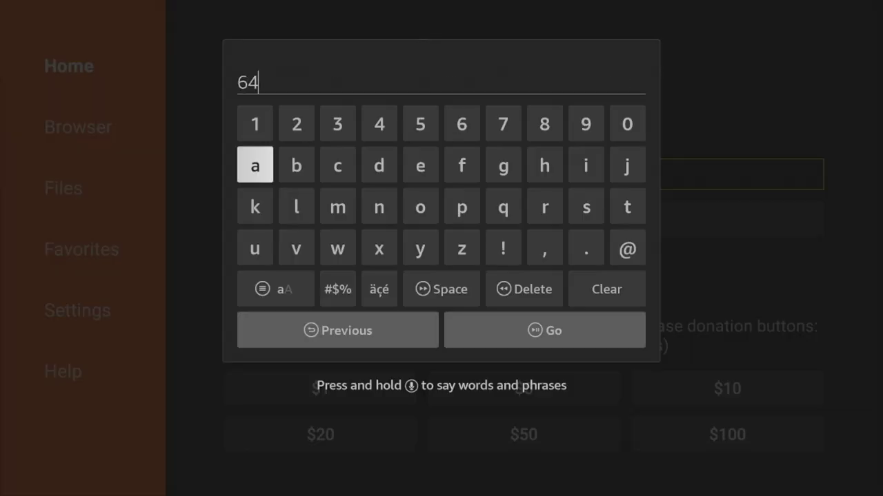
{"action": "type", "text": "613"}
{"action": "key", "text": "Down"}
{"action": "key", "text": "Return"}
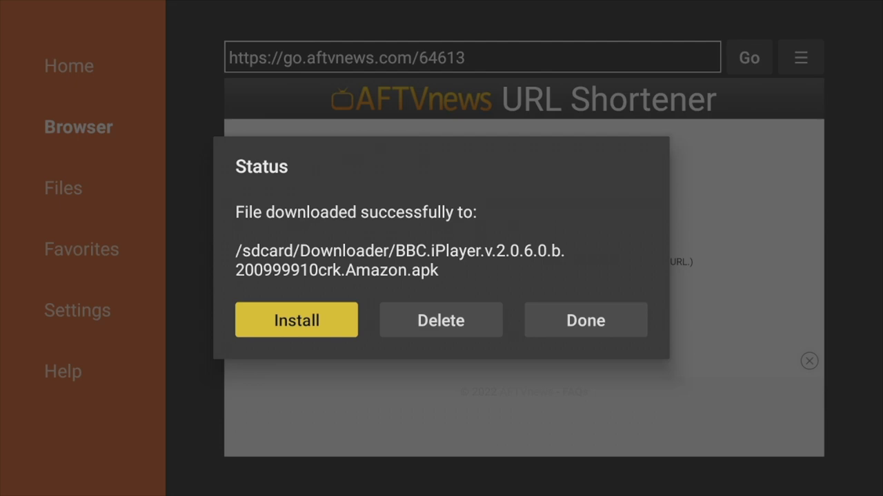
Install BBC iPlayer and return to the Fire TV home screen.
{"action": "key", "text": "Return"}
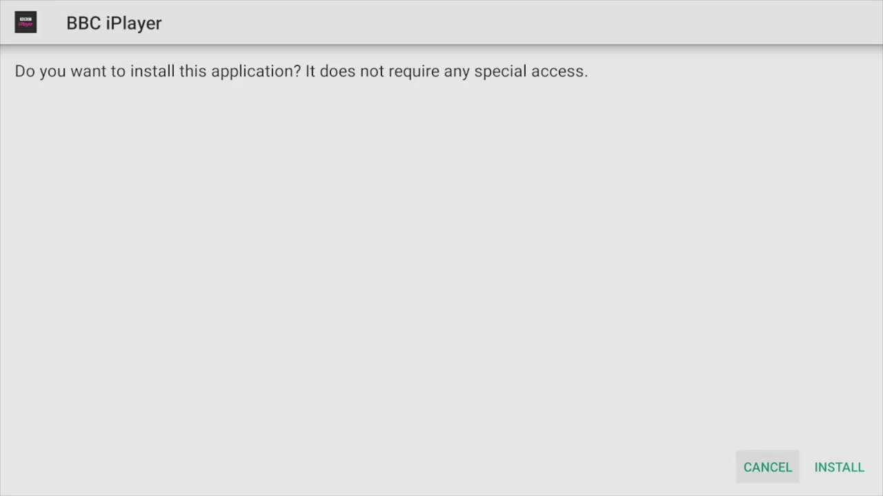
{"action": "key", "text": "Right"}
{"action": "key", "text": "Return"}
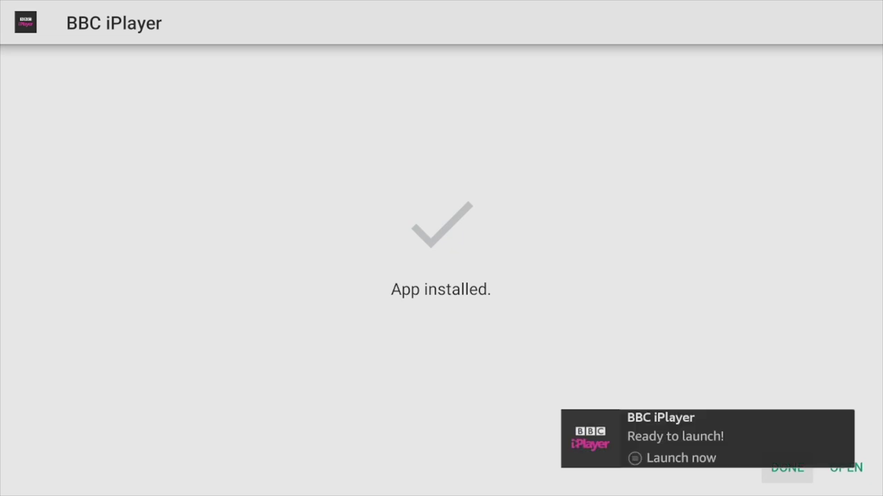
{"action": "key", "text": "Home"}
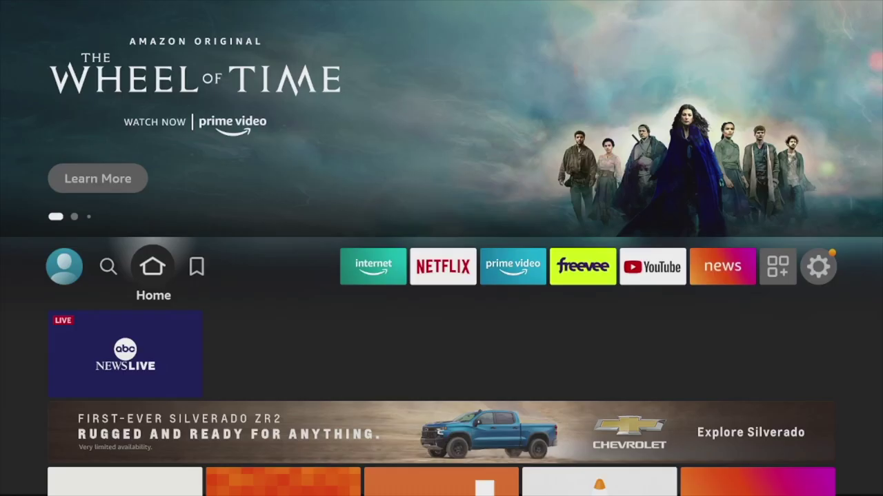
Open My Apps and move down Your Apps & Channels to the new BBC iPlayer tile.
{"action": "key", "text": "Right"}
{"action": "key", "text": "Right"}
{"action": "key", "text": "Right"}
{"action": "key", "text": "Right"}
{"action": "key", "text": "Right"}
{"action": "key", "text": "Right"}
{"action": "key", "text": "Right"}
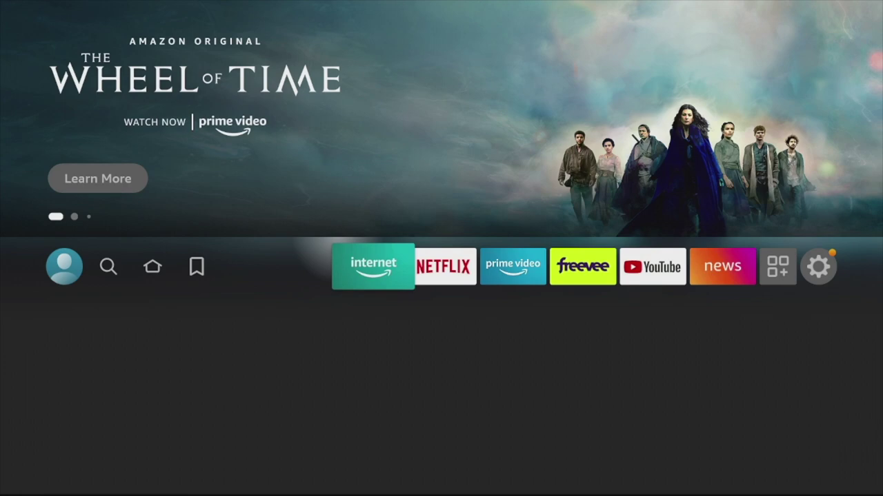
{"action": "key", "text": "Right"}
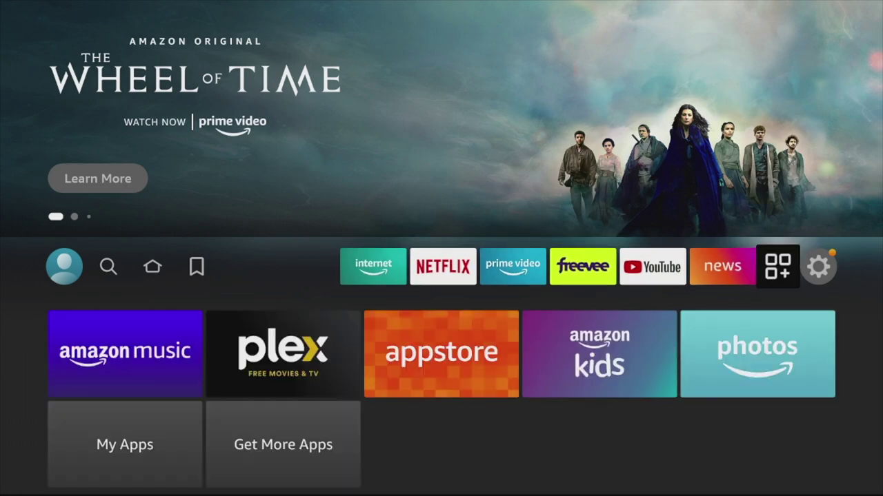
{"action": "key", "text": "Down"}
{"action": "key", "text": "Down"}
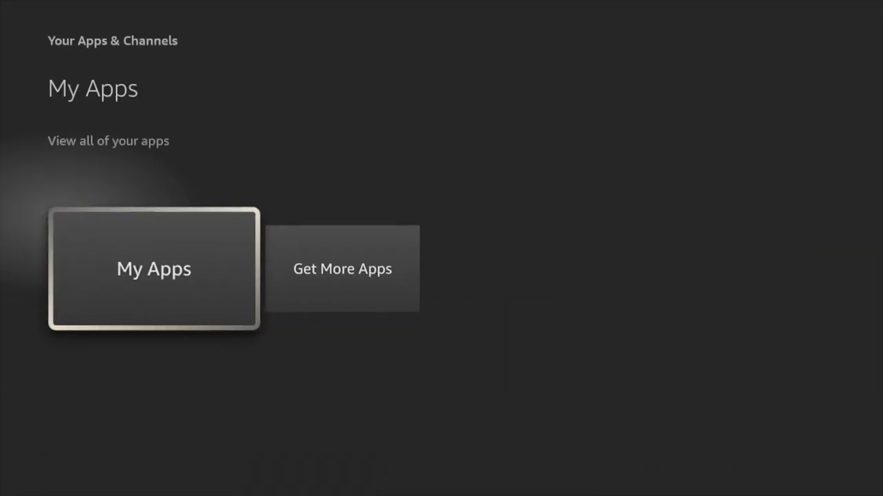
{"action": "key", "text": "Return"}
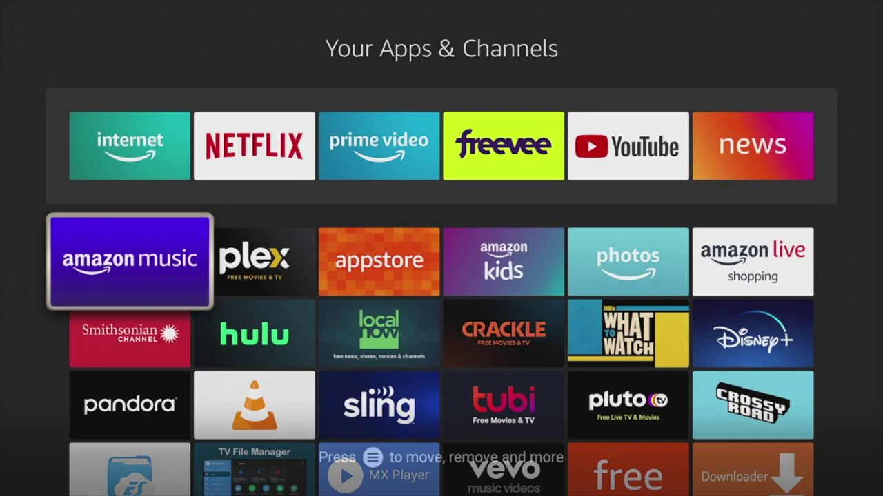
{"action": "key", "text": "Down"}
{"action": "key", "text": "Down"}
{"action": "key", "text": "Down"}
{"action": "key", "text": "Down"}
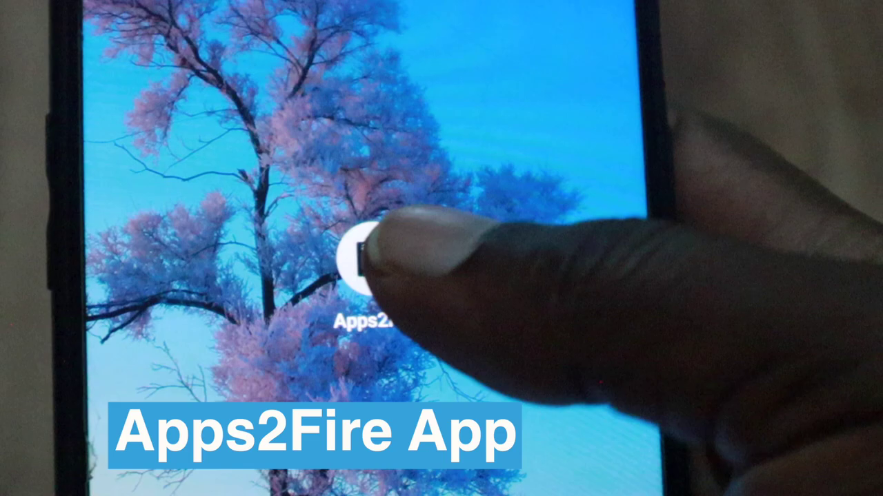
Launch Apps2Fire on the phone and scroll its Local Apps list to AIDA64.
{"action": "left_click", "coordinate": [362, 254]}
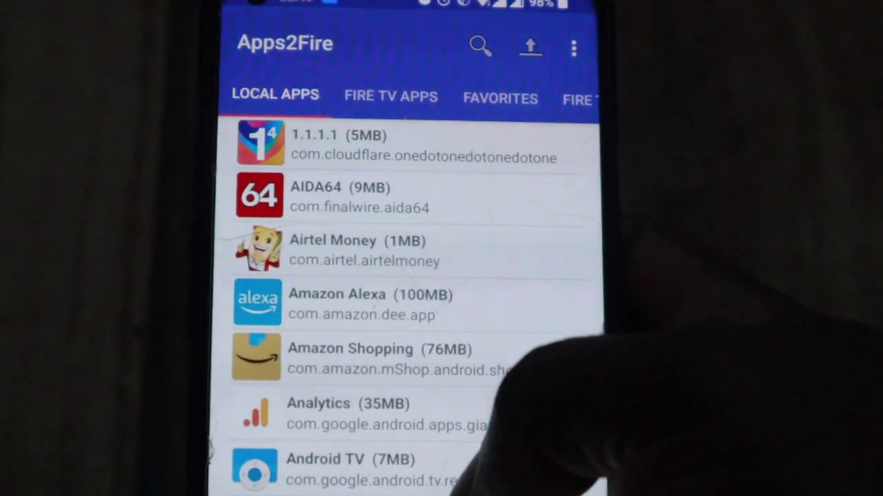
{"action": "scroll", "coordinate": [456, 345], "scroll_direction": "down", "scroll_amount": 5}
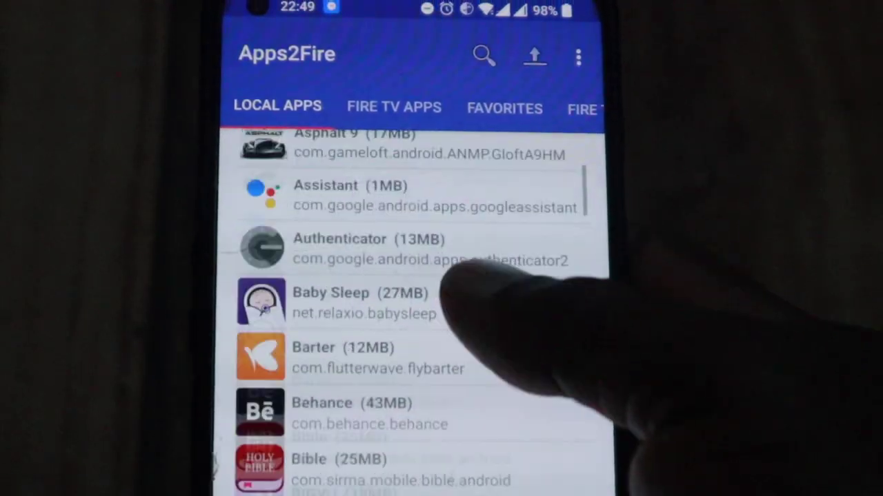
{"action": "scroll", "coordinate": [448, 290], "scroll_direction": "down", "scroll_amount": 15}
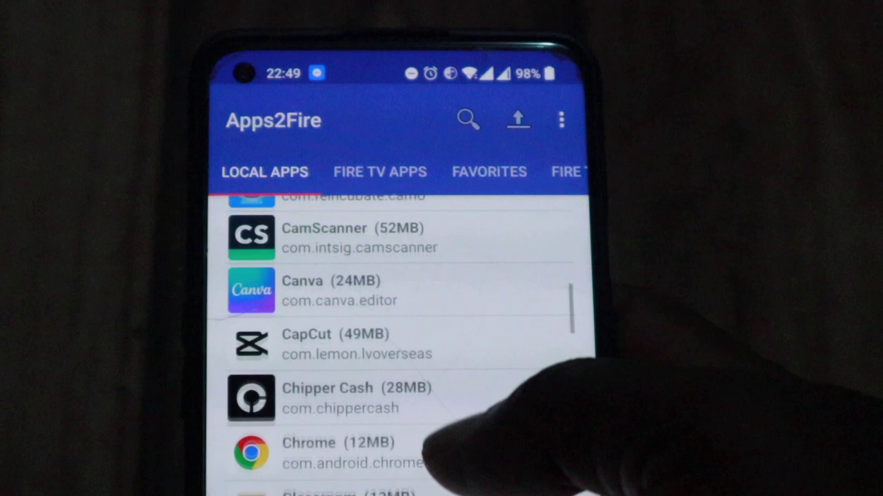
{"action": "scroll", "coordinate": [441, 386], "scroll_direction": "down", "scroll_amount": 5}
{"action": "scroll", "coordinate": [445, 344], "scroll_direction": "up", "scroll_amount": 20}
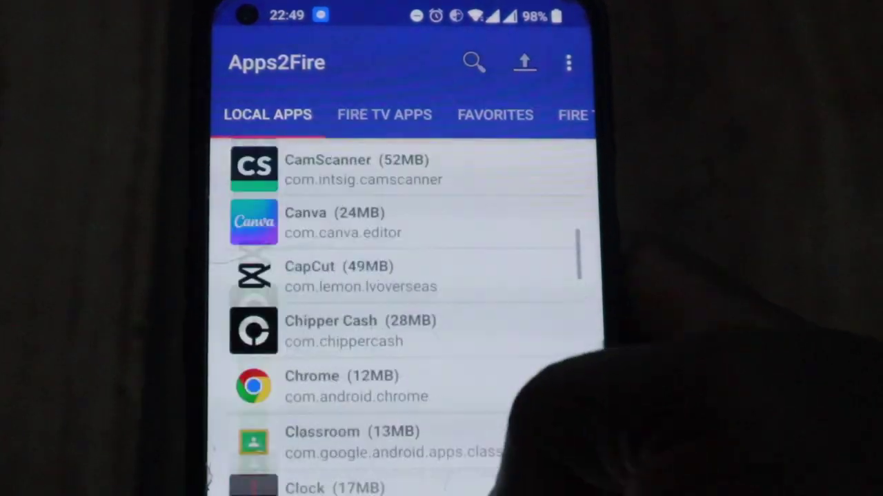
{"action": "scroll", "coordinate": [483, 331], "scroll_direction": "up", "scroll_amount": 6}
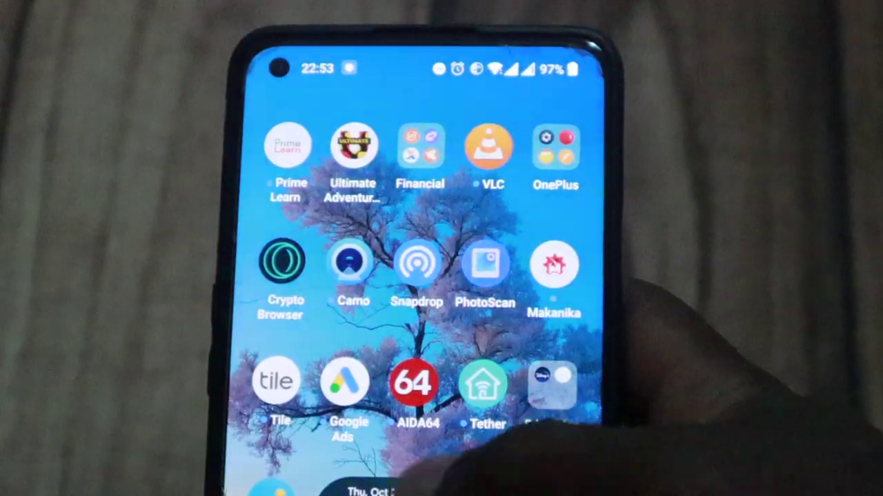
Return to the phone's home screen and bring up the All apps drawer.
{"action": "left_click_drag", "start_coordinate": [482, 358], "coordinate": [689, 366]}
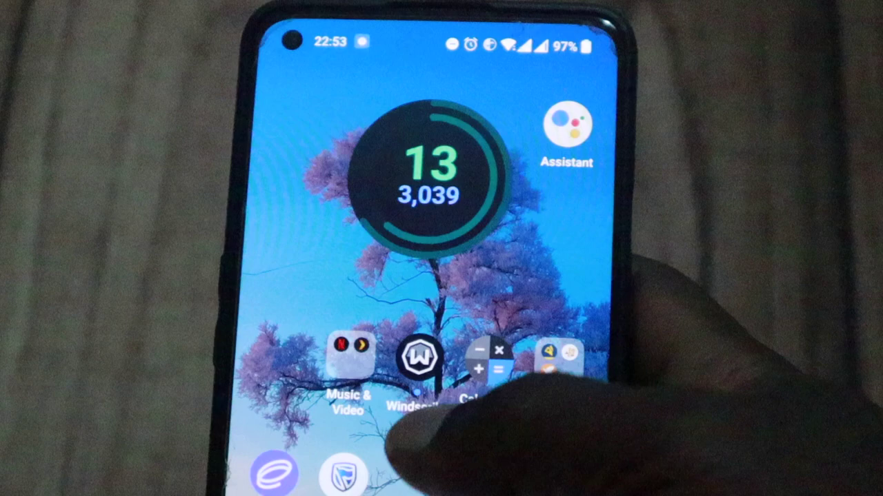
{"action": "left_click_drag", "start_coordinate": [482, 372], "coordinate": [690, 379]}
{"action": "mouse_move", "coordinate": [448, 359]}
{"action": "left_mouse_down"}
{"action": "mouse_move", "coordinate": [689, 366]}
{"action": "mouse_move", "coordinate": [448, 359]}
{"action": "left_mouse_up"}
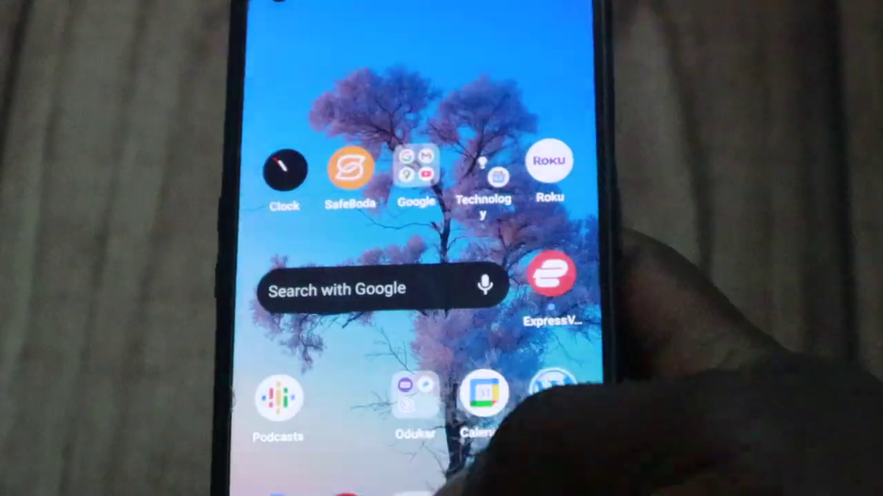
{"action": "left_click_drag", "start_coordinate": [538, 427], "coordinate": [552, 262]}
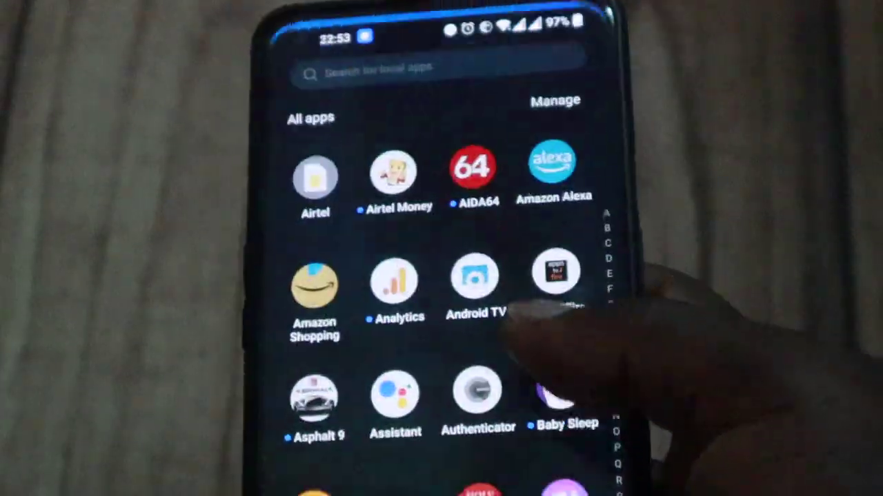
{"action": "left_click_drag", "start_coordinate": [552, 400], "coordinate": [551, 262]}
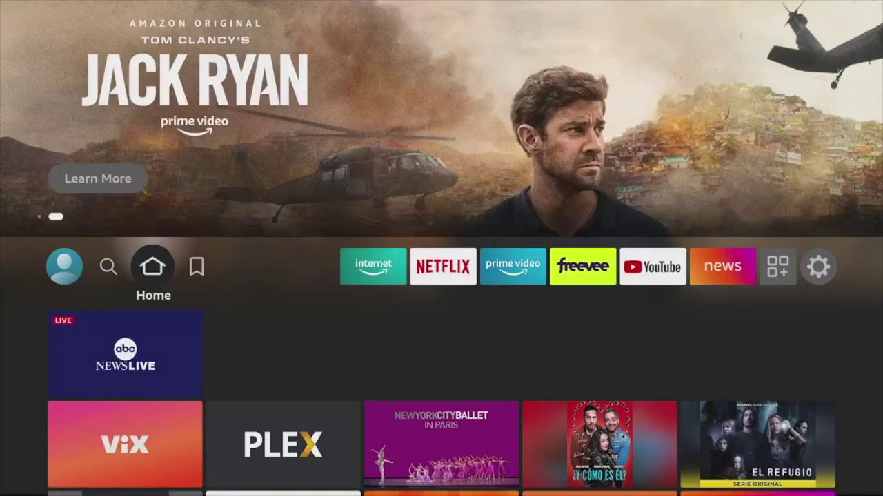
Show the Fire TV's Network details under My Fire TV > About, with IP 192.168.0.139.
{"action": "key", "text": "Right"}
{"action": "key", "text": "Right"}
{"action": "key", "text": "Right"}
{"action": "key", "text": "Right"}
{"action": "key", "text": "Right"}
{"action": "key", "text": "Right"}
{"action": "key", "text": "Right"}
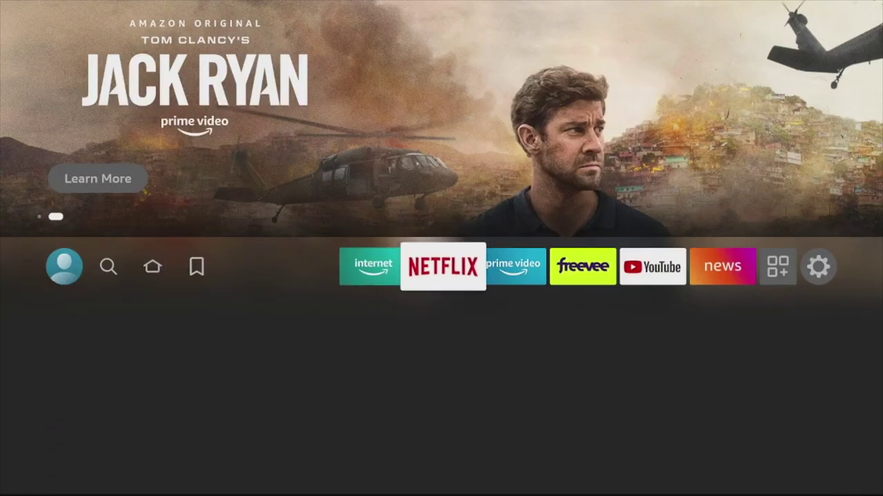
{"action": "key", "text": "Right"}
{"action": "key", "text": "Right"}
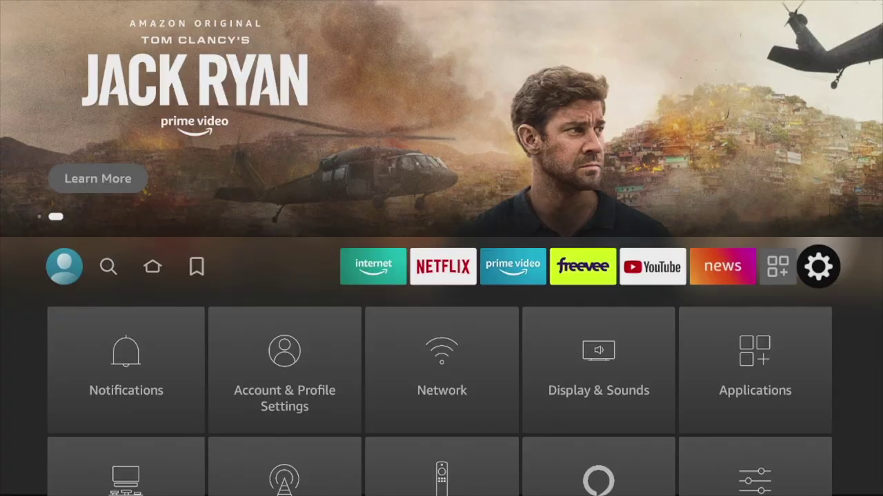
{"action": "key", "text": "Down"}
{"action": "key", "text": "Down"}
{"action": "key", "text": "Down"}
{"action": "key", "text": "Return"}
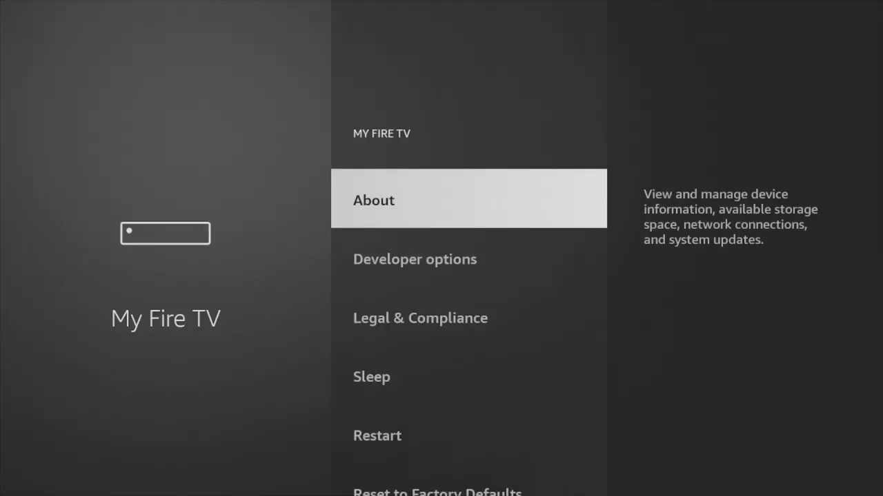
{"action": "key", "text": "Return"}
{"action": "key", "text": "Down"}
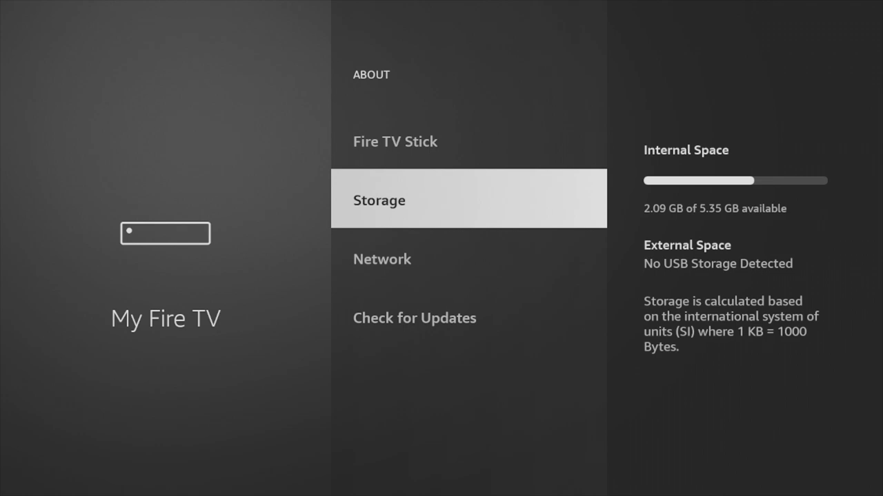
{"action": "key", "text": "Down"}
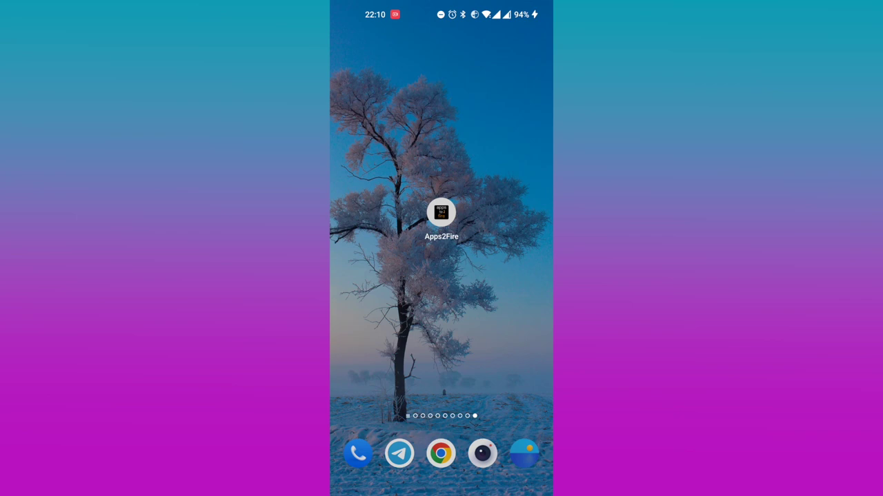
Save IP 192.168.0.139 on Apps2Fire's SETUP page to connect to the Fire TV.
{"action": "left_click", "coordinate": [440, 213]}
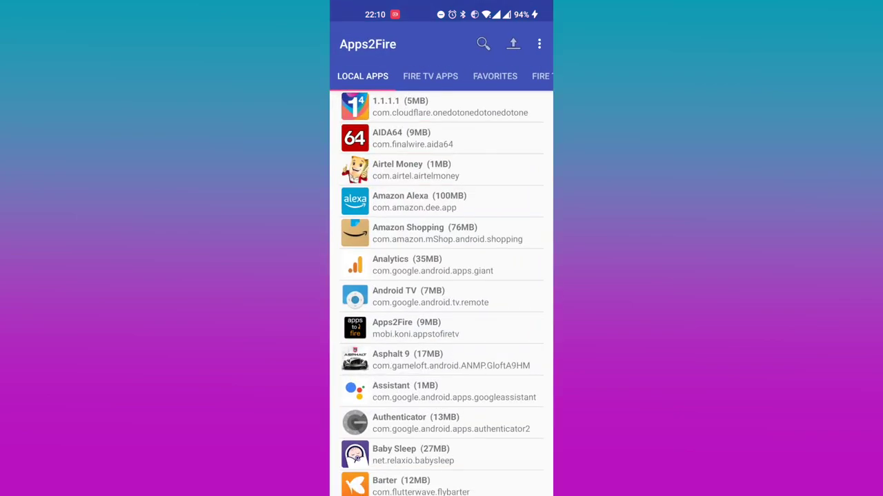
{"action": "left_click_drag", "start_coordinate": [497, 75], "coordinate": [397, 76]}
{"action": "left_click", "coordinate": [526, 76]}
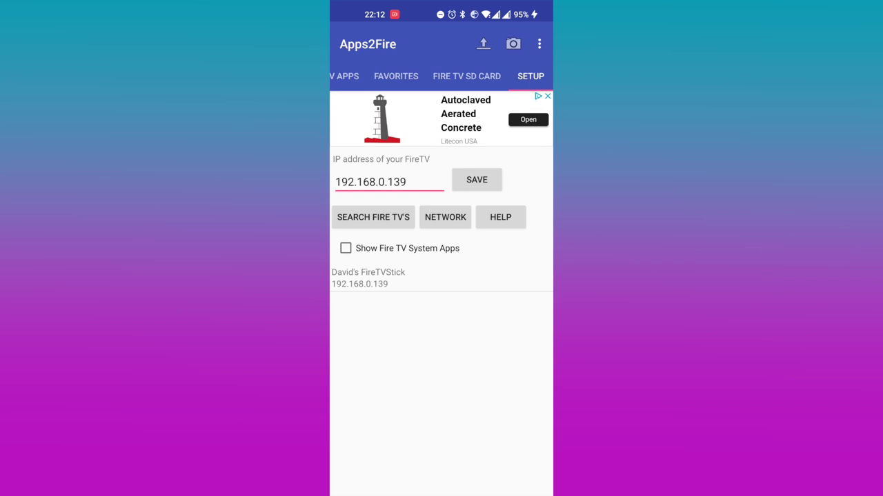
{"action": "left_click", "coordinate": [477, 180]}
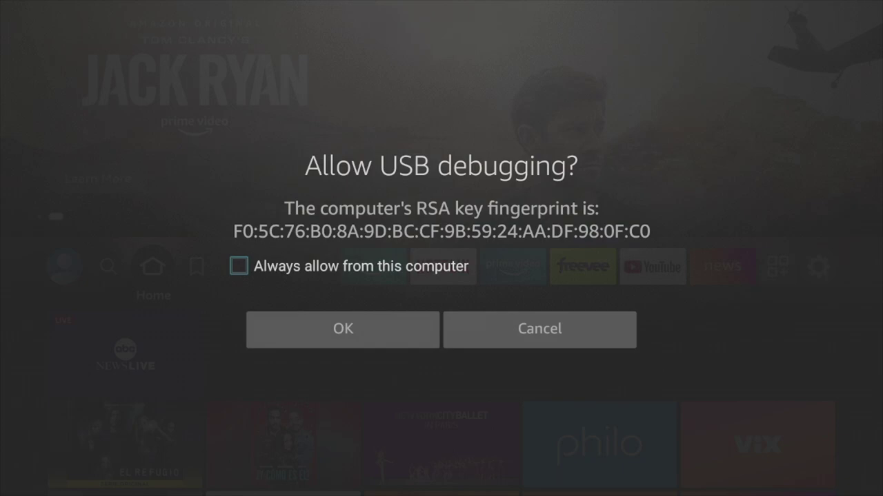
Allow USB debugging on the Fire TV and dismiss Apps2Fire's Connected message.
{"action": "left_click", "coordinate": [343, 329]}
{"action": "key", "text": "Return"}
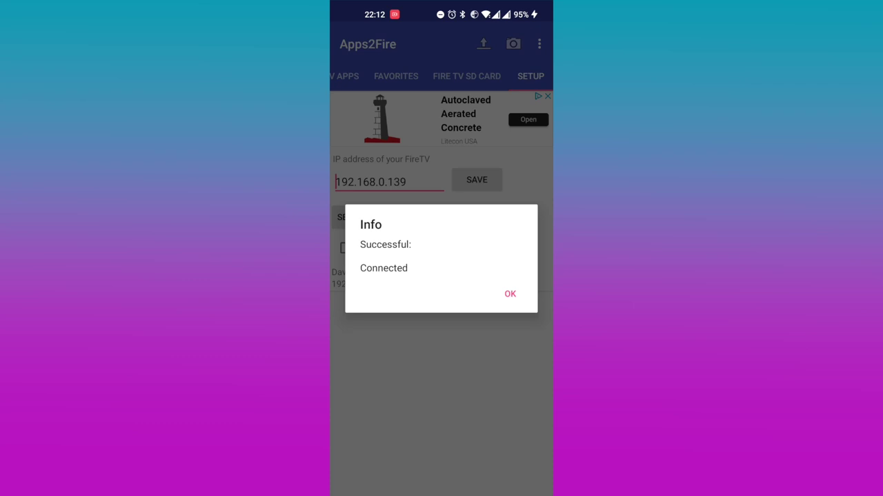
{"action": "left_click", "coordinate": [510, 294]}
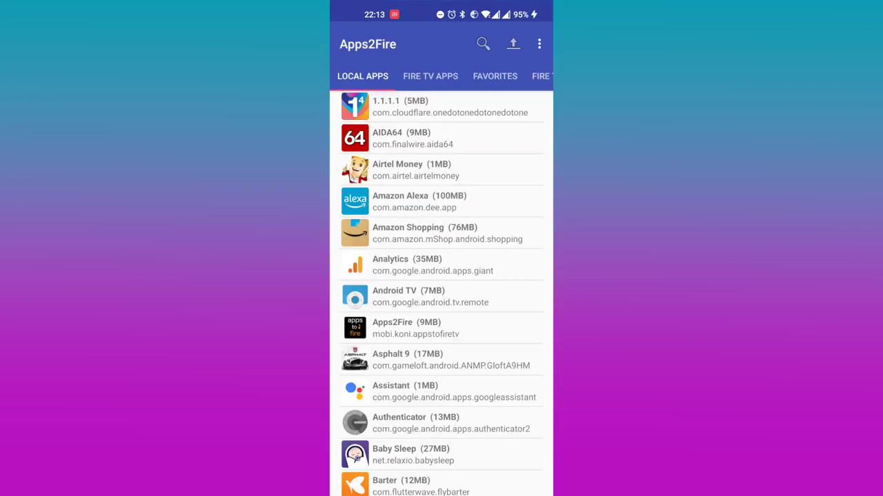
Select AIDA64 in Apps2Fire's Local Apps and install it on the Fire TV.
{"action": "scroll", "coordinate": [441, 293], "scroll_direction": "down", "scroll_amount": 2}
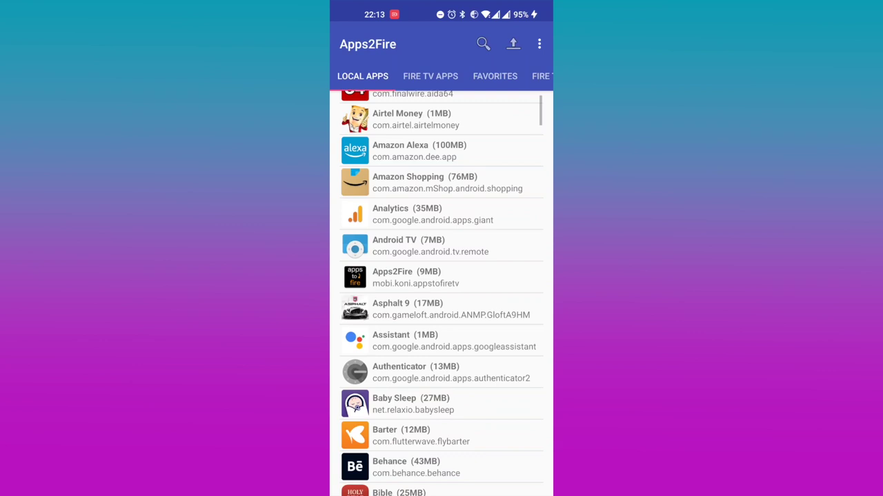
{"action": "scroll", "coordinate": [441, 293], "scroll_direction": "up", "scroll_amount": 2}
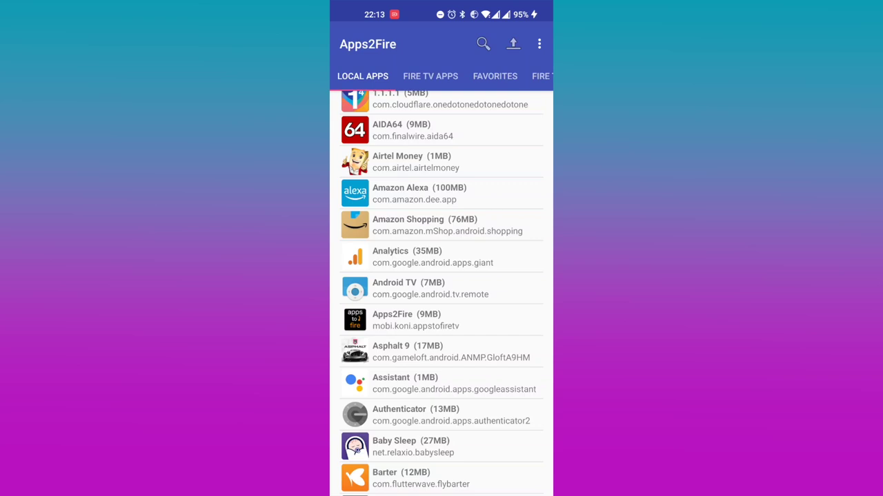
{"action": "left_click", "coordinate": [412, 129]}
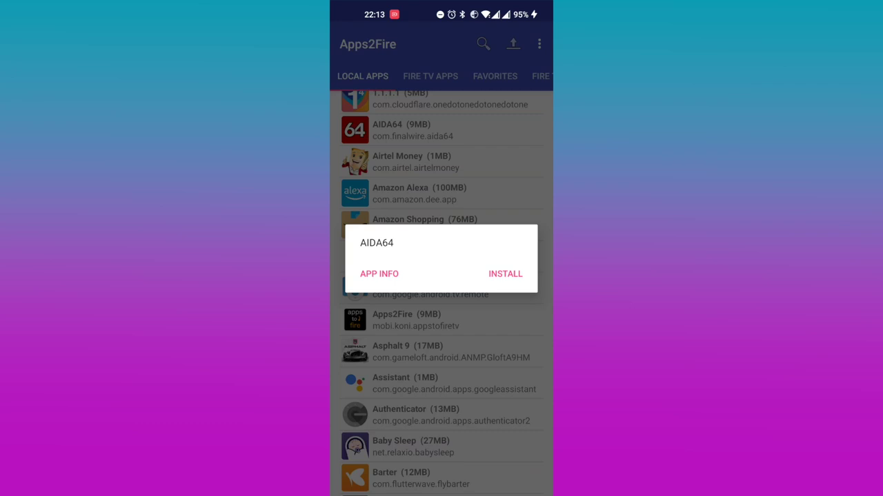
{"action": "left_click", "coordinate": [505, 274]}
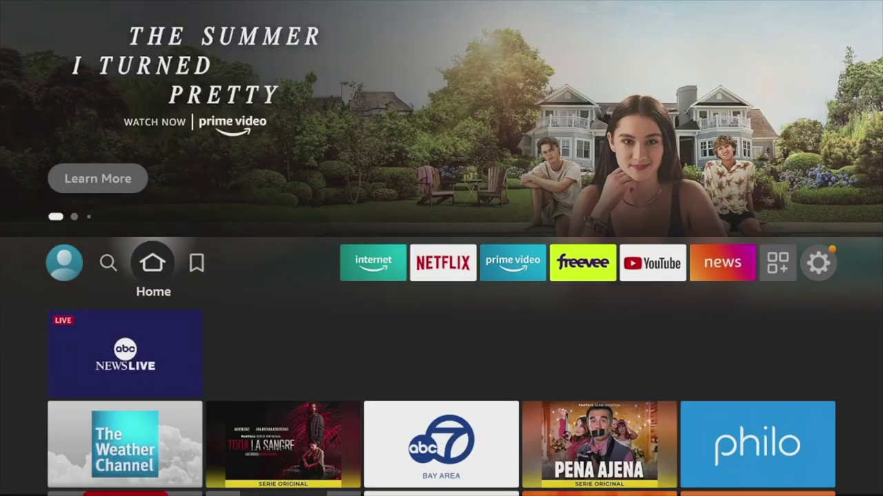
Open My Apps on the Fire TV and navigate down to the new AIDA64 tile.
{"action": "key", "text": "Right"}
{"action": "key", "text": "Right"}
{"action": "key", "text": "Right"}
{"action": "key", "text": "Right"}
{"action": "key", "text": "Right"}
{"action": "key", "text": "Right"}
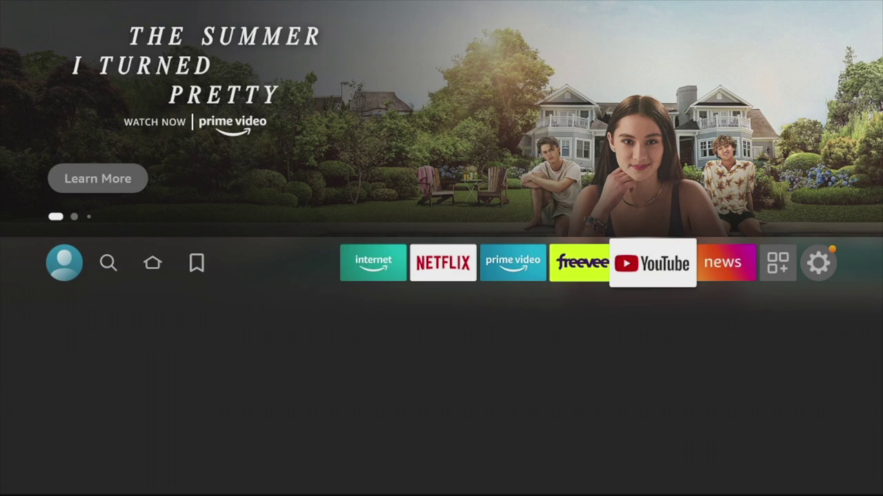
{"action": "key", "text": "Right"}
{"action": "key", "text": "Right"}
{"action": "key", "text": "Down"}
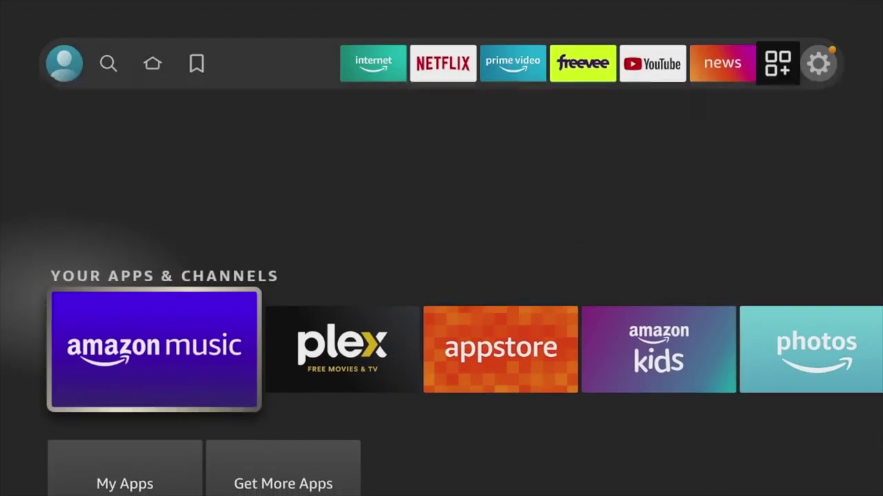
{"action": "key", "text": "Down"}
{"action": "key", "text": "Return"}
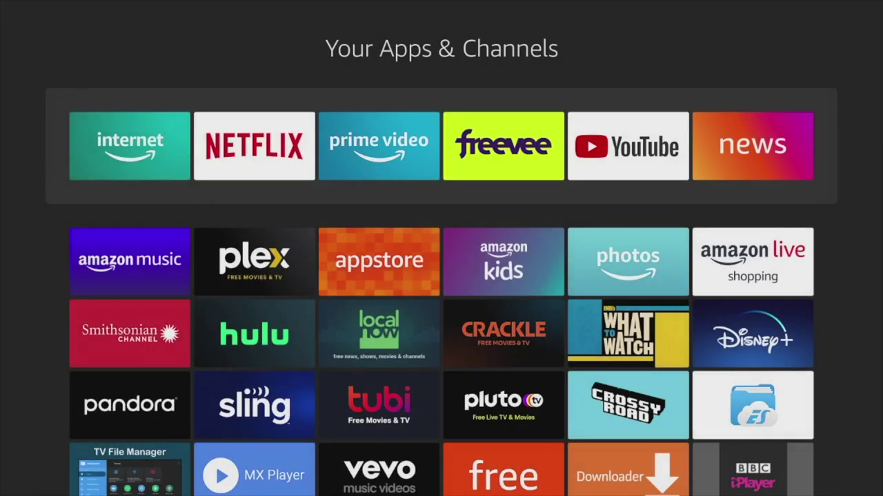
{"action": "key", "text": "Down"}
{"action": "key", "text": "Down"}
{"action": "key", "text": "Down"}
{"action": "key", "text": "Down"}
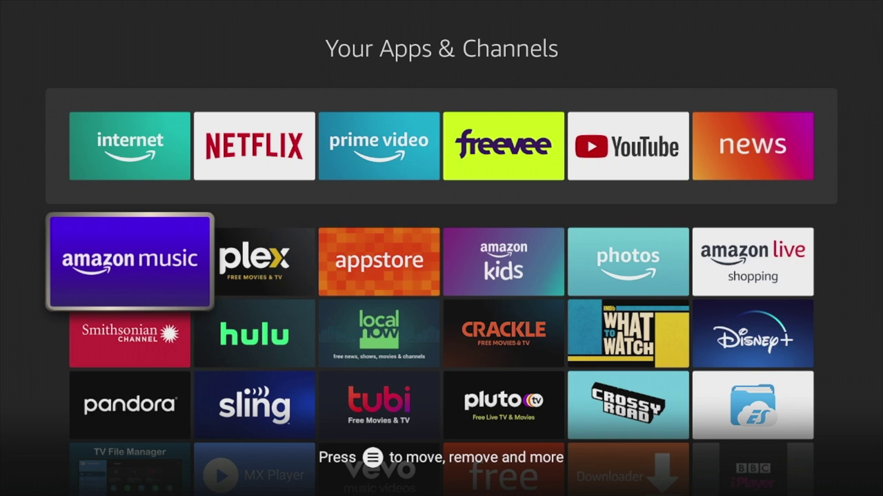
{"action": "key", "text": "Down"}
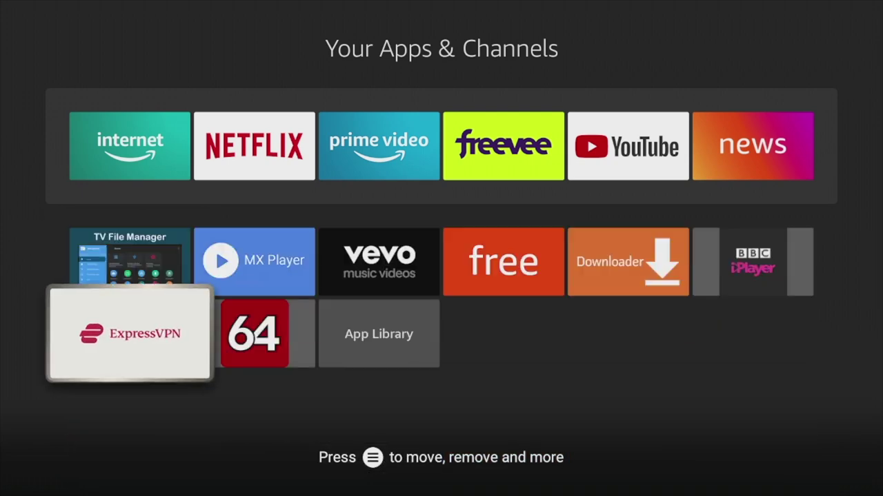
{"action": "key", "text": "Right"}
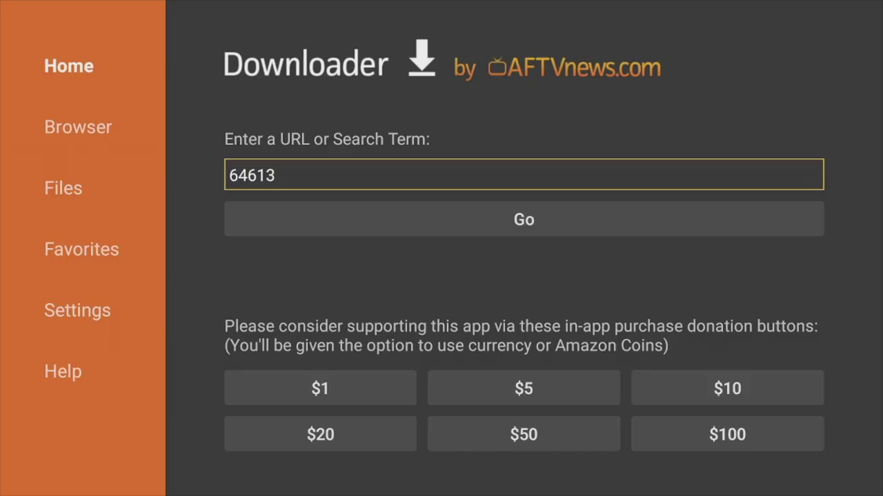
Load code 64613 in Downloader and start installing the BBC iPlayer file.
{"action": "key", "text": "Down"}
{"action": "key", "text": "Return"}
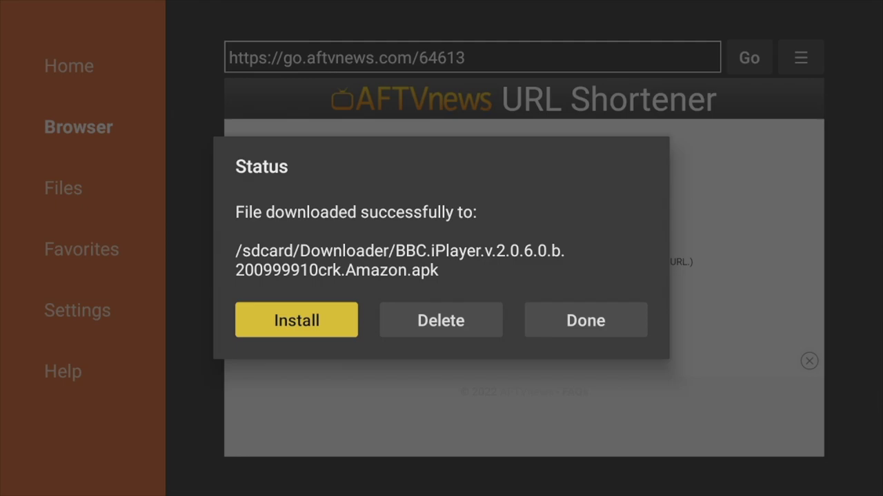
{"action": "key", "text": "Return"}
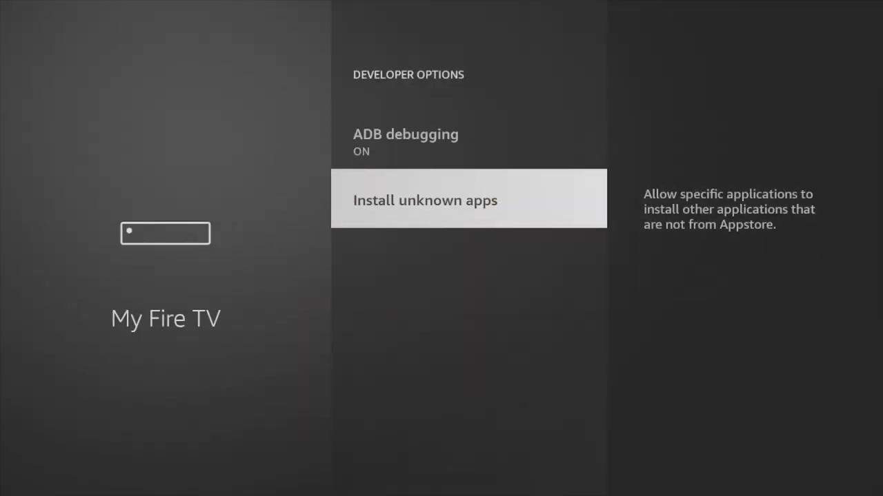
Allow Downloader to install unknown apps in Developer Options, then return to the apps list.
{"action": "key", "text": "Return"}
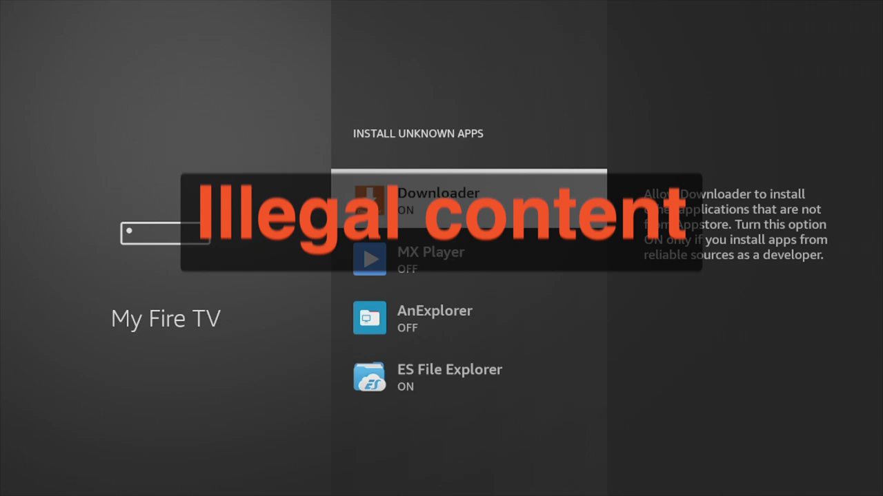
{"action": "key", "text": "Escape"}
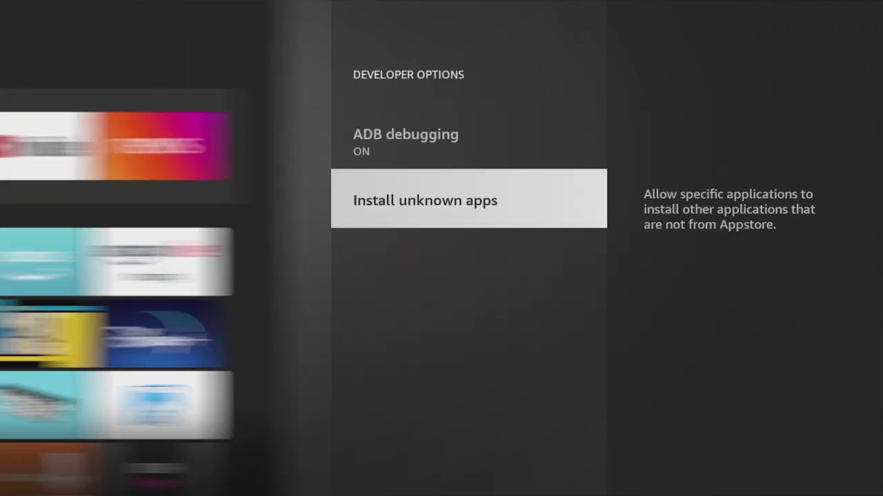
{"action": "key", "text": "Down"}
{"action": "key", "text": "Down"}
{"action": "key", "text": "Down"}
{"action": "key", "text": "Down"}
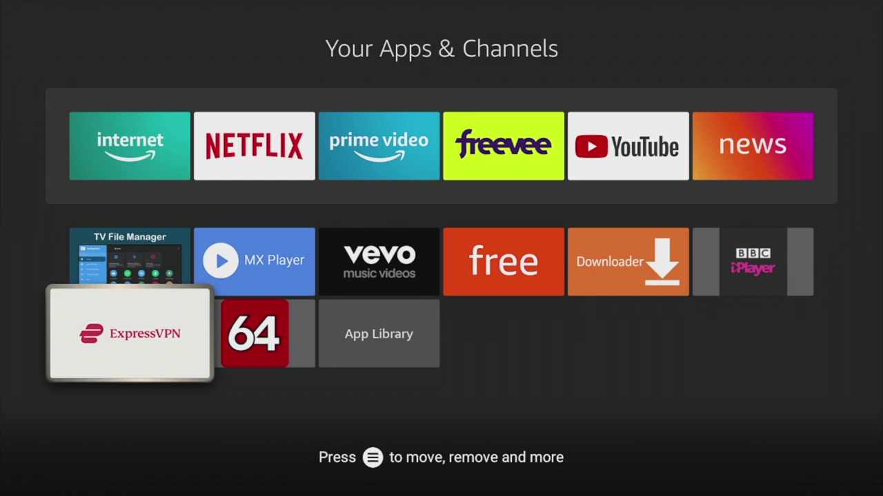
Move back up the Your Apps & Channels grid to the Fire TV home screen.
{"action": "key", "text": "Right"}
{"action": "key", "text": "Right"}
{"action": "key", "text": "Up"}
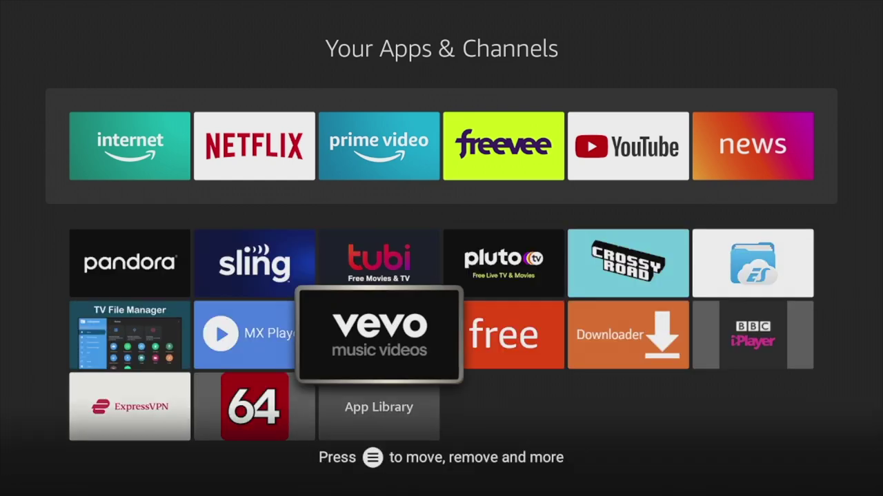
{"action": "key", "text": "Up"}
{"action": "key", "text": "Up"}
{"action": "key", "text": "Up"}
{"action": "key", "text": "Up"}
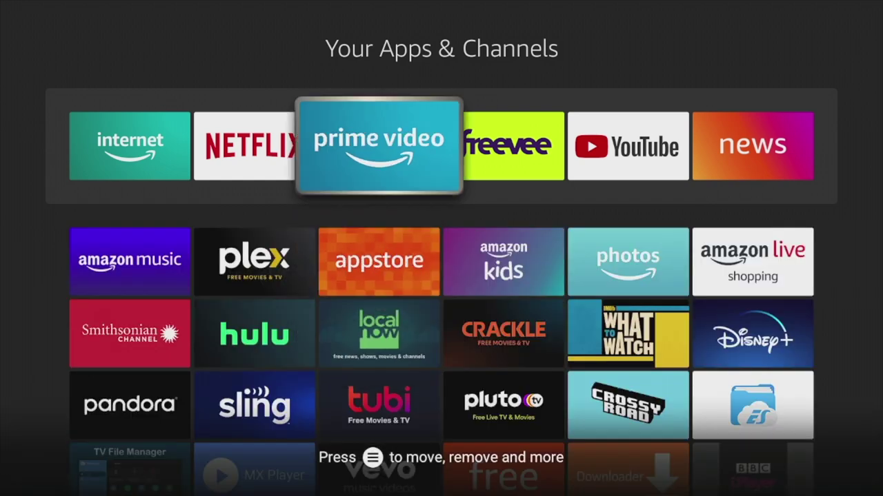
{"action": "key", "text": "Up"}
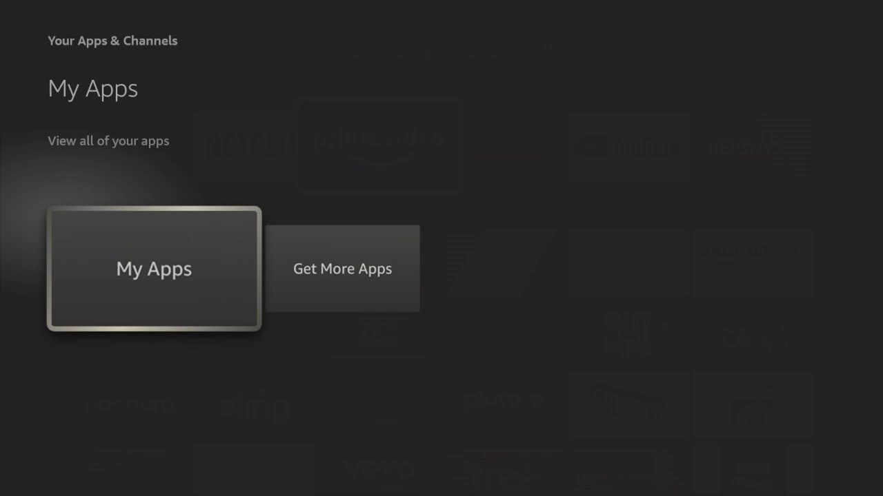
{"action": "key", "text": "Up"}
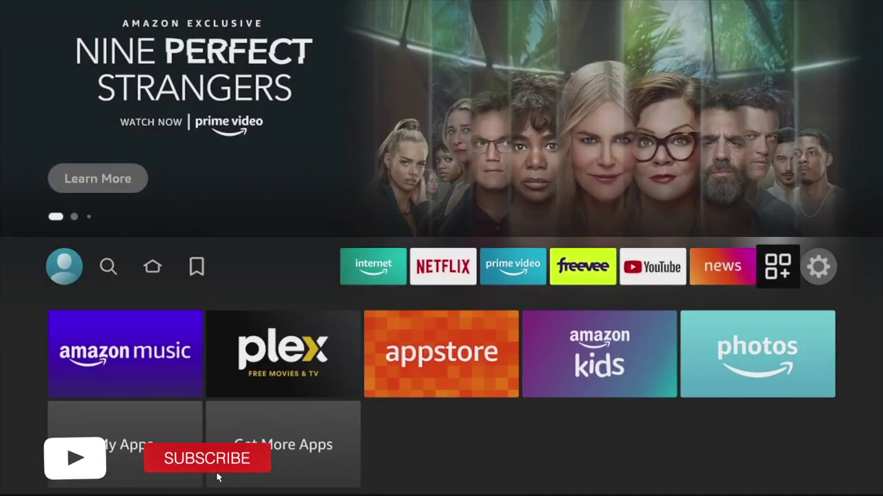